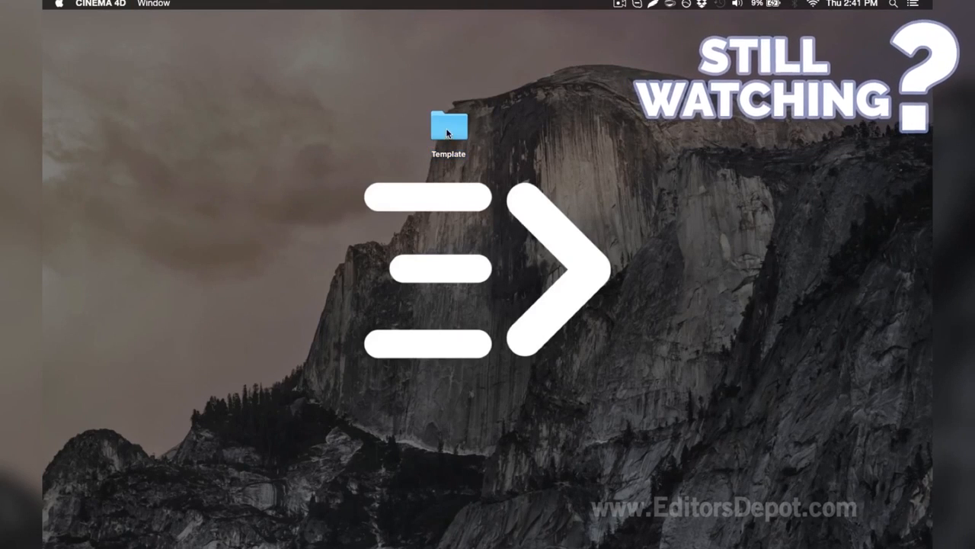
# Open the Template folder on the desktop and bring up its Template V8.0.c4d project in Cinema 4D
pyautogui.click(447, 129)
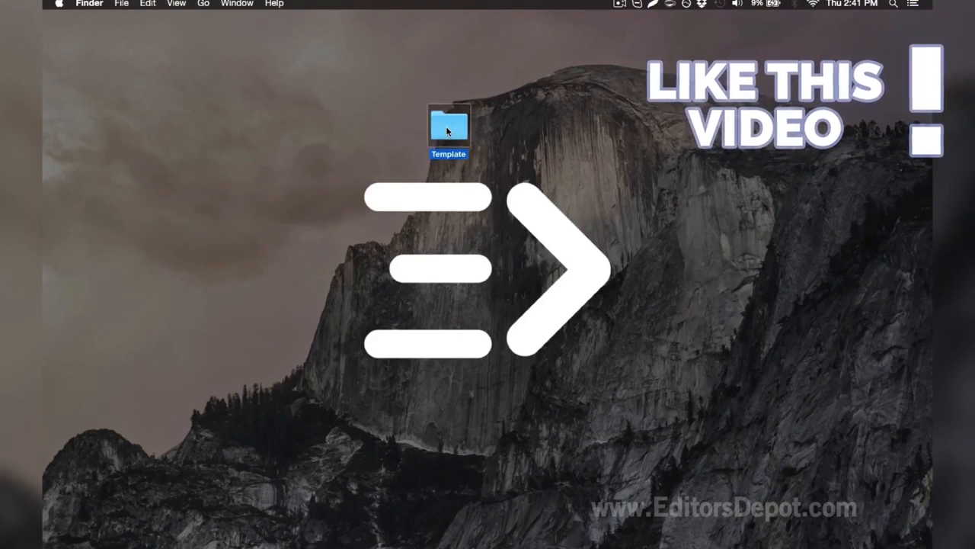
pyautogui.doubleClick(448, 129)
pyautogui.click(530, 174)
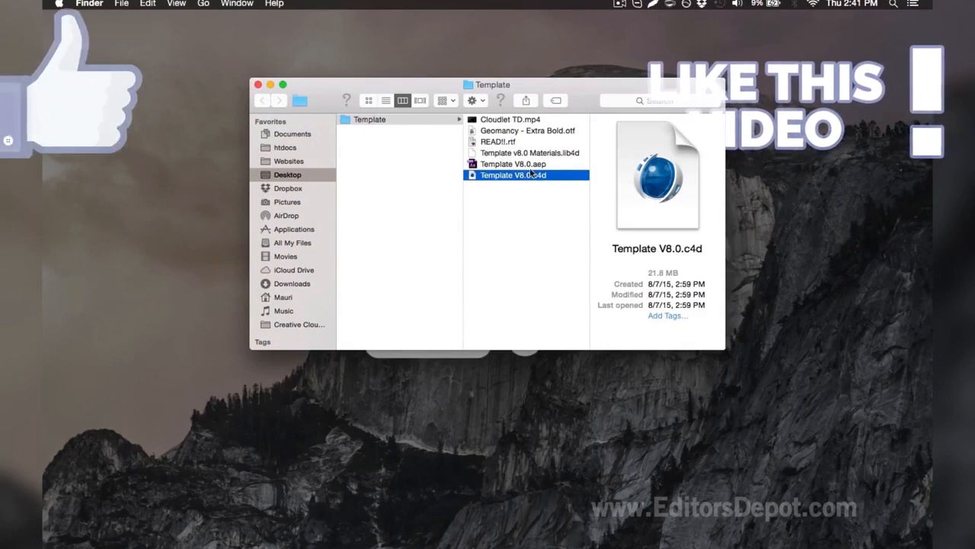
pyautogui.click(773, 541)
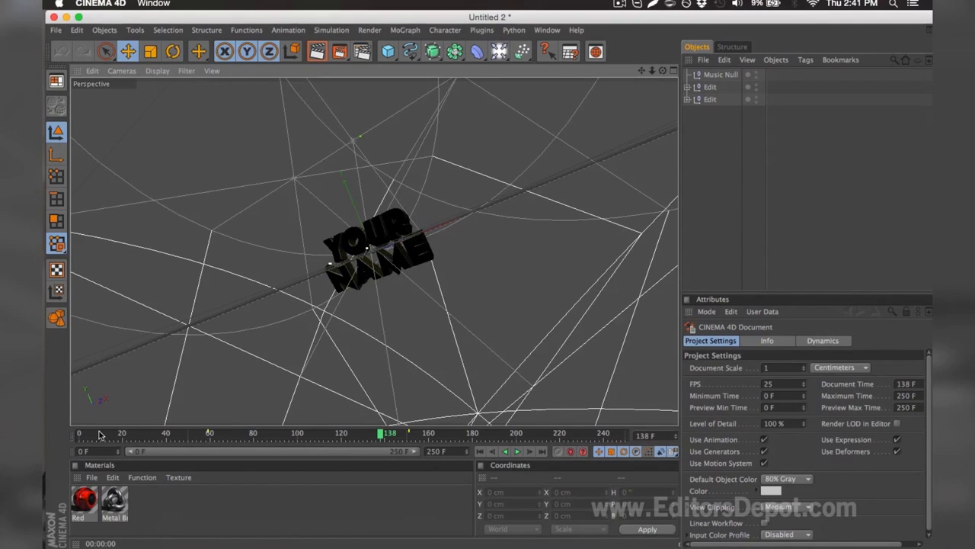
# Move the playhead to frame 161 and expand both Edit groups in the object hierarchy
pyautogui.moveTo(99, 434); pyautogui.dragTo(430, 426)
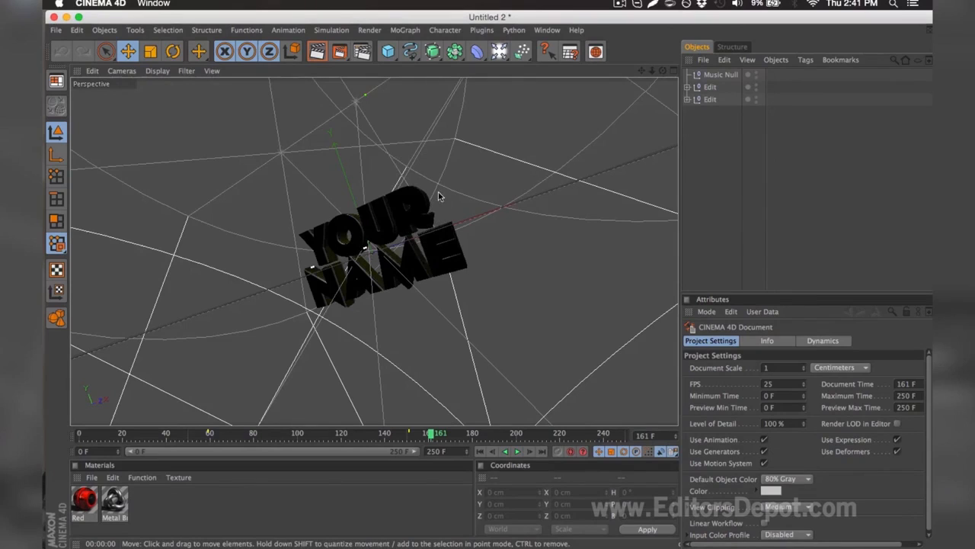
pyautogui.click(687, 86)
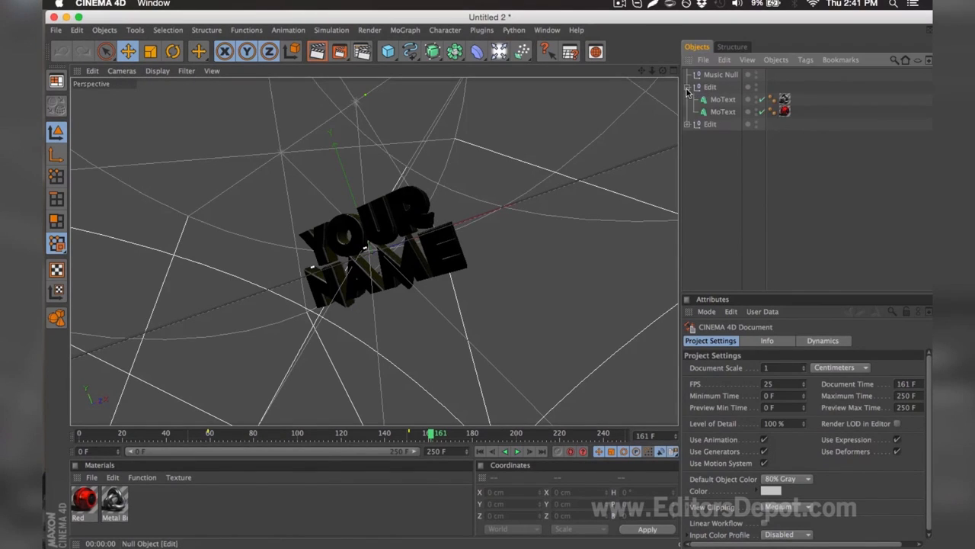
pyautogui.click(688, 124)
# Check the font assigned to the MoText.1 object in the second Edit group
pyautogui.click(720, 138)
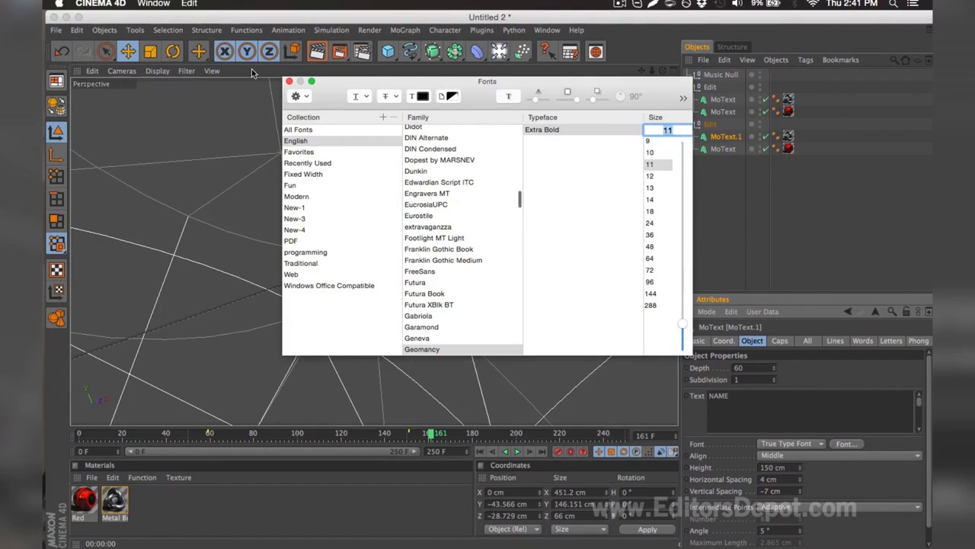
pyautogui.click(289, 81)
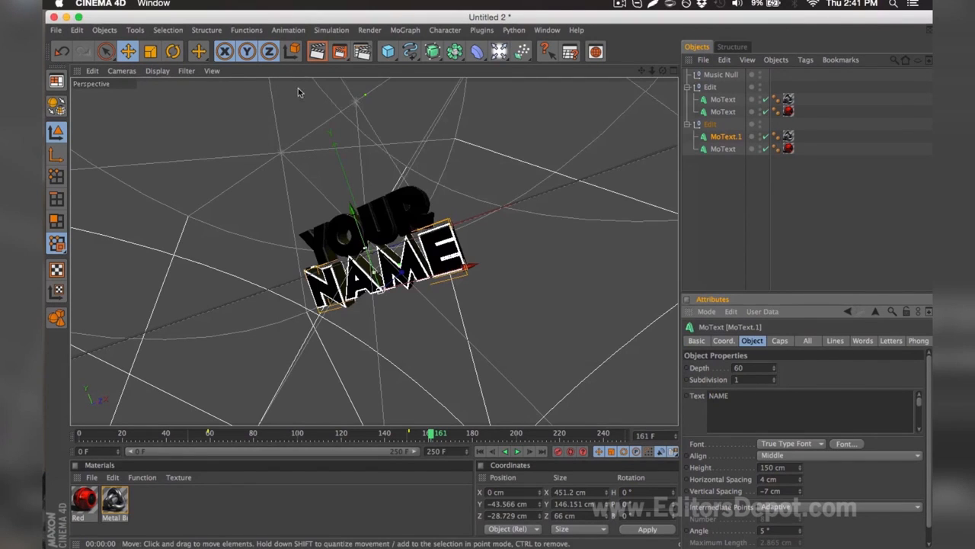
pyautogui.click(719, 255)
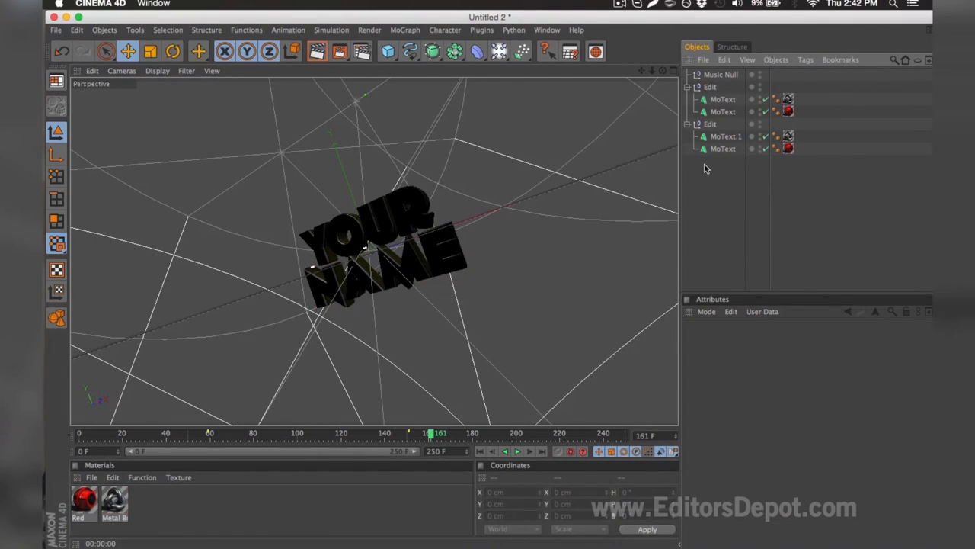
# Replace the text of both MoText objects in the first Edit group with EDITORS and render a preview of the view
pyautogui.click(719, 100)
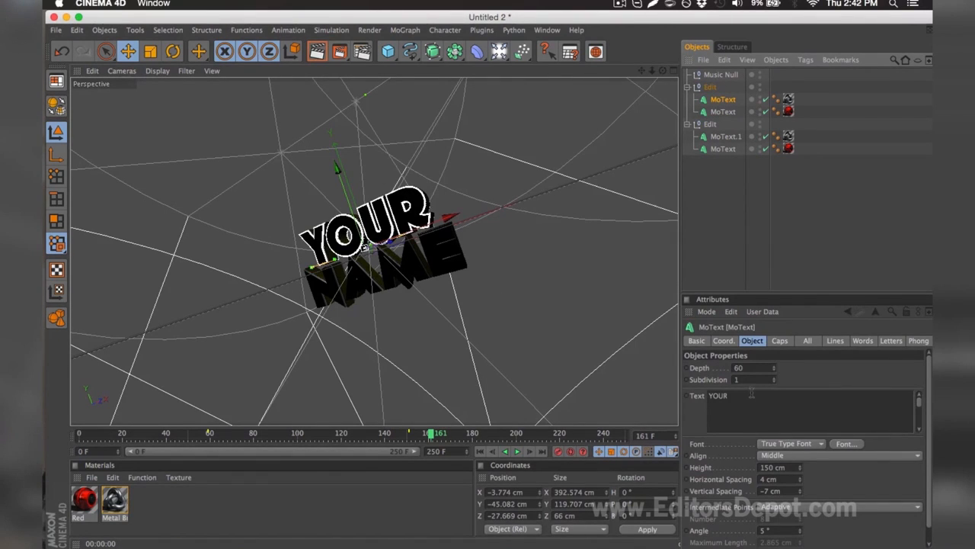
pyautogui.click(754, 402)
pyautogui.moveTo(754, 402); pyautogui.dragTo(683, 373)
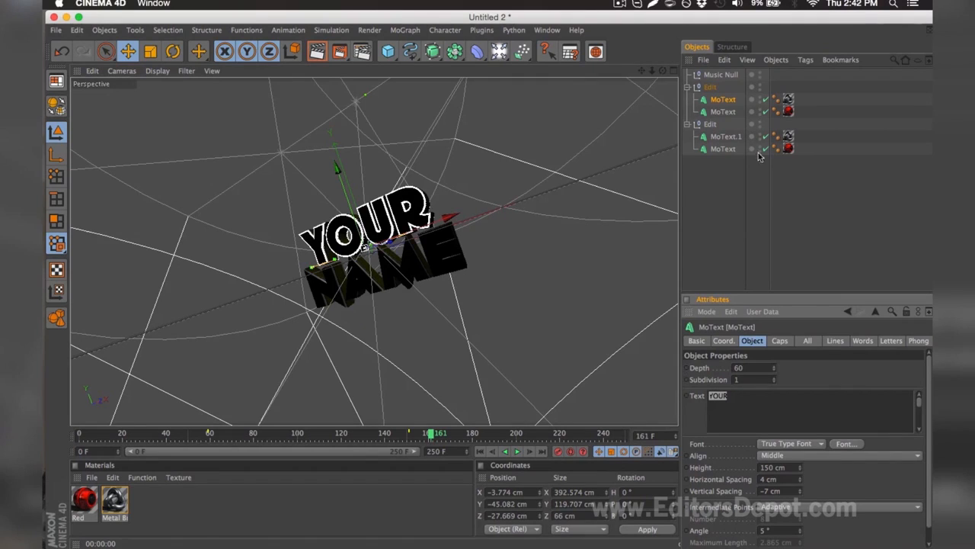
pyautogui.write('EDITORS')
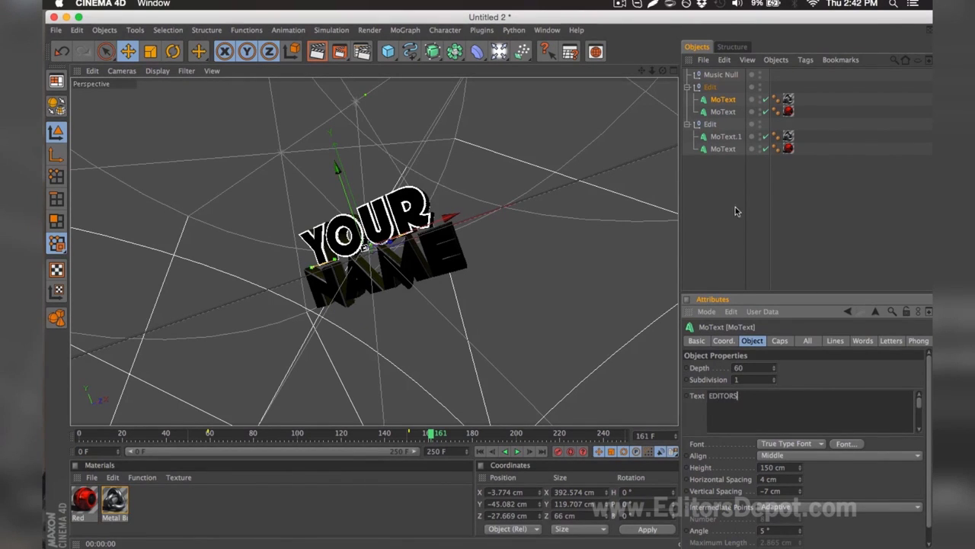
pyautogui.click(720, 112)
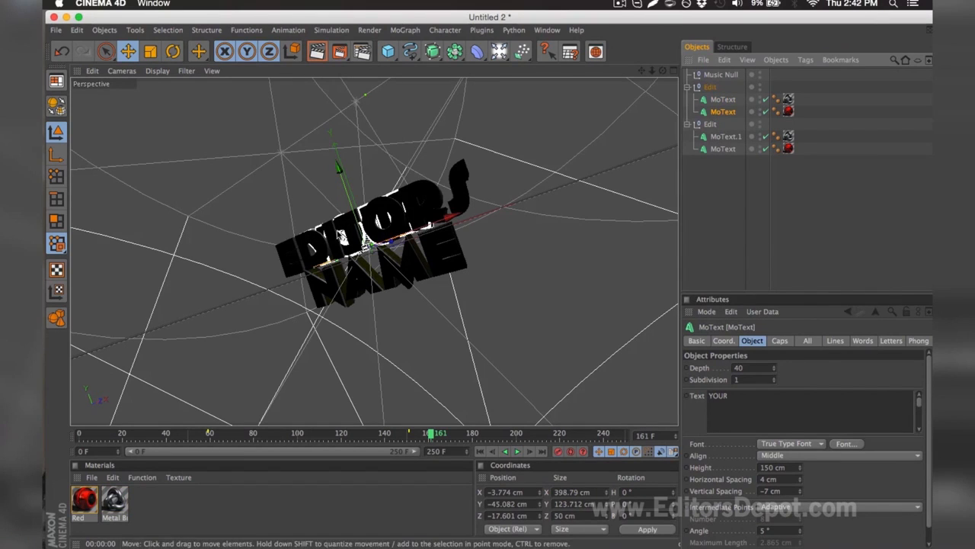
pyautogui.doubleClick(755, 405)
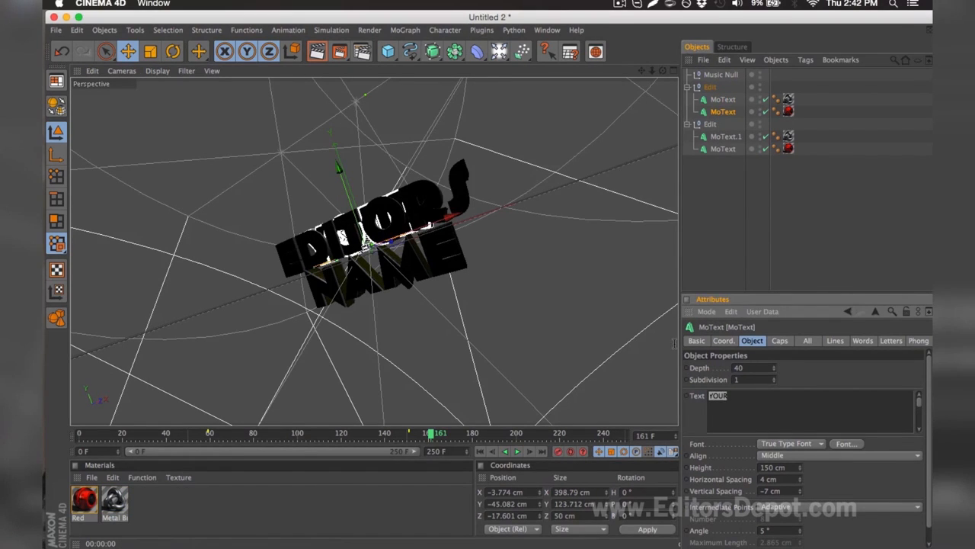
pyautogui.write('EDITORS')
pyautogui.click(727, 217)
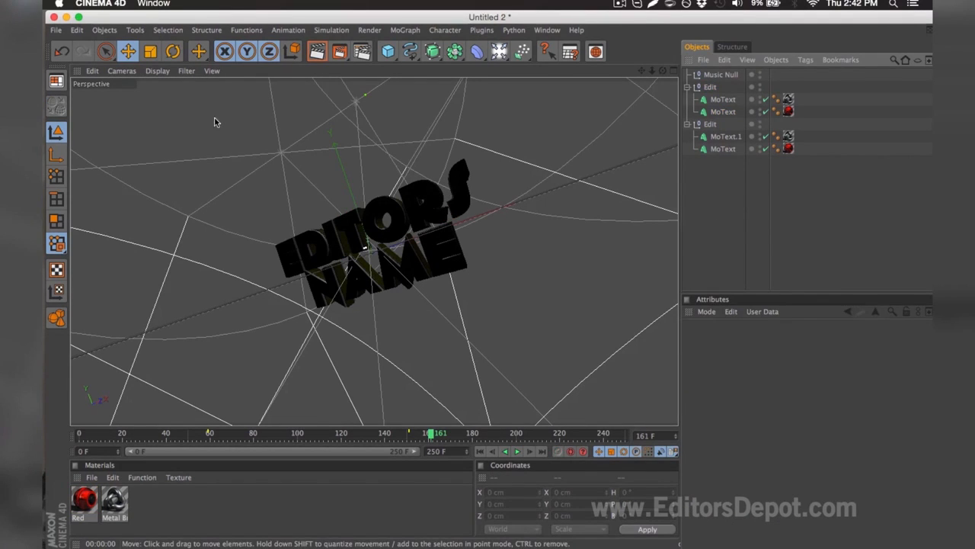
pyautogui.click(317, 51)
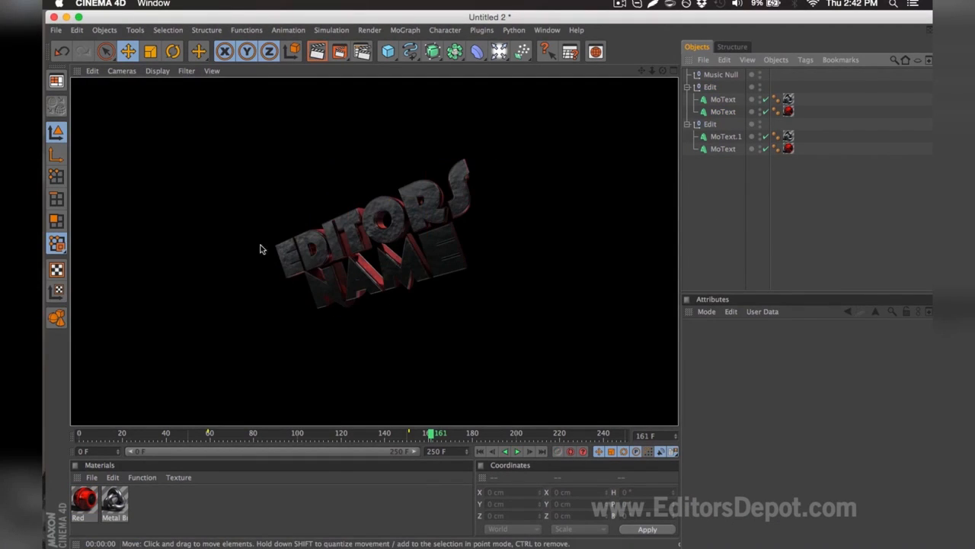
# Replace the text of MoText.1 and MoText in the second Edit group with DEPOT and render a preview of the view
pyautogui.click(725, 137)
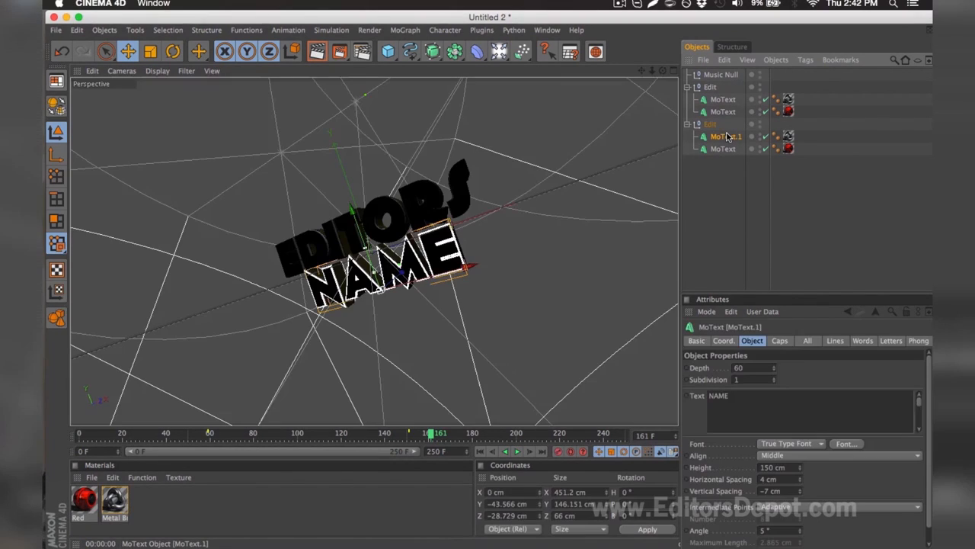
pyautogui.keyDown('shift'); pyautogui.click(724, 150); pyautogui.keyUp('shift')
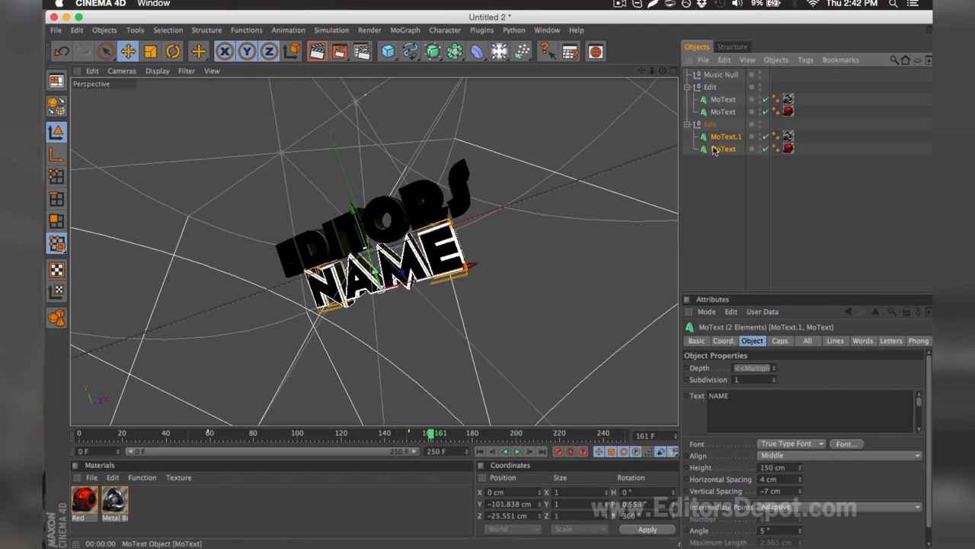
pyautogui.doubleClick(746, 404)
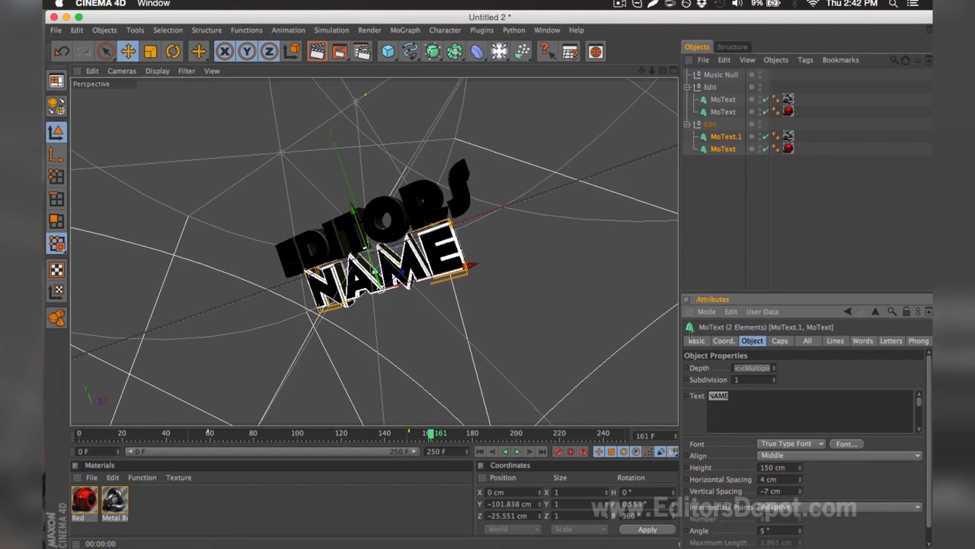
pyautogui.write('DEPOT')
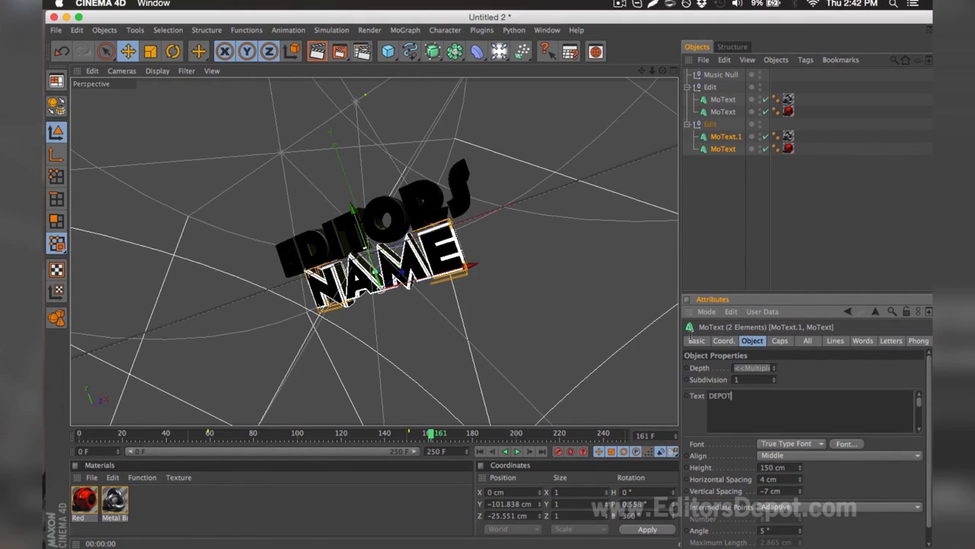
pyautogui.click(696, 211)
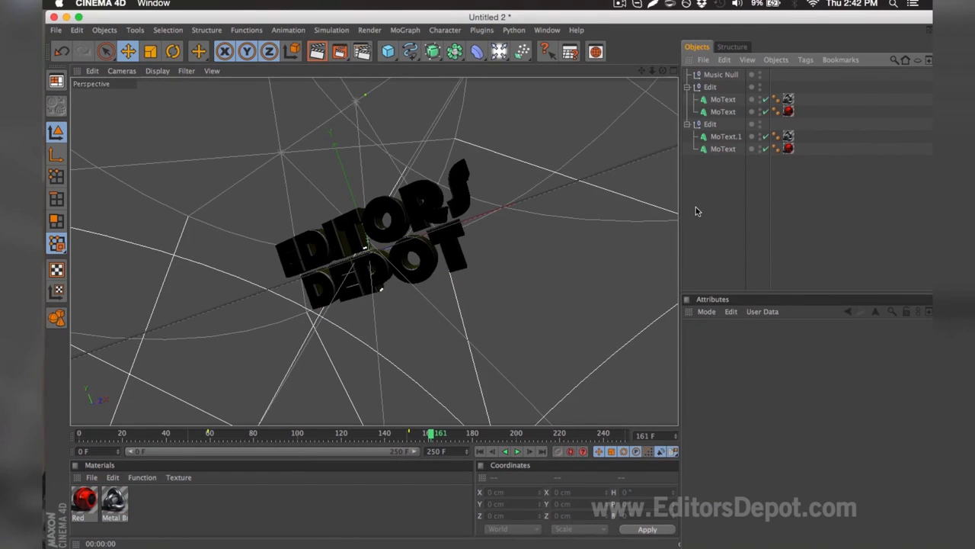
pyautogui.click(317, 51)
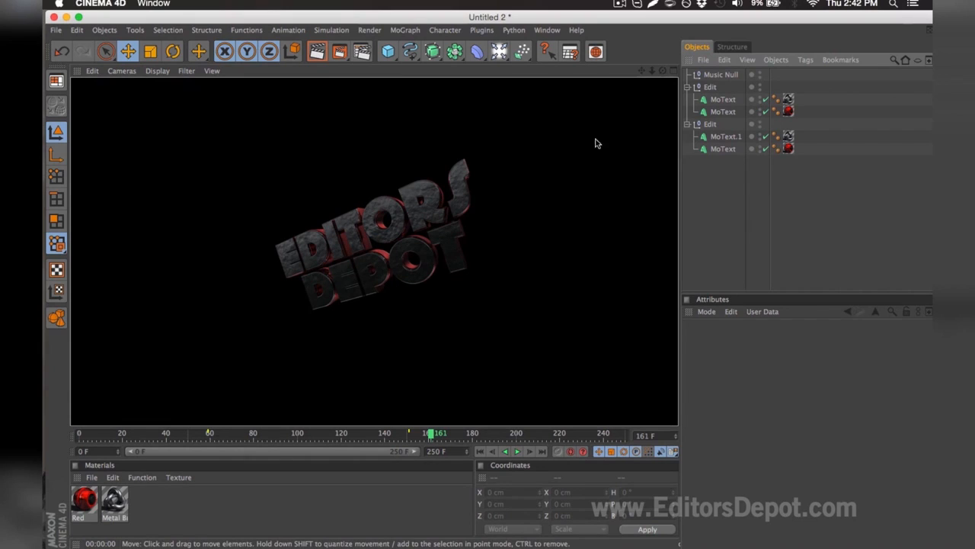
pyautogui.click(461, 145)
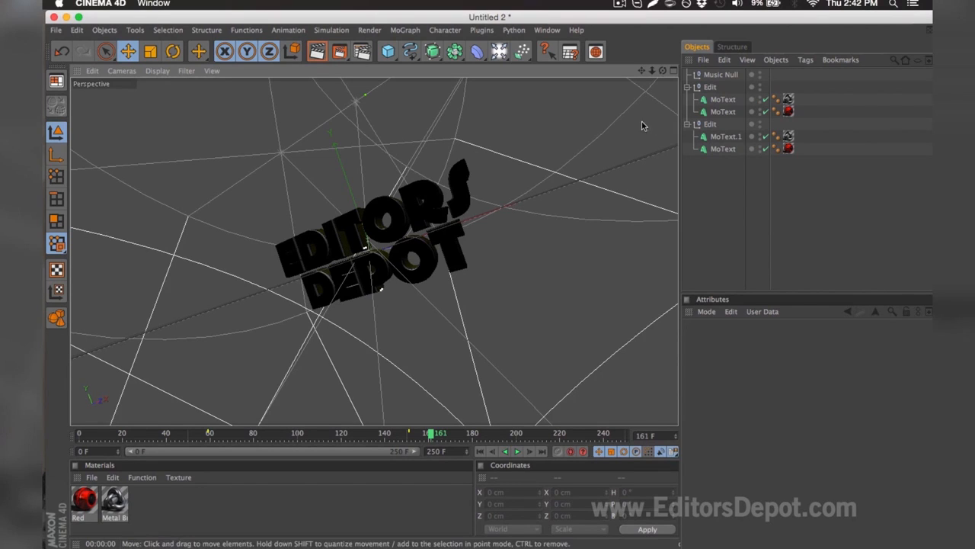
# Set the Red material's color to R 217, G 46, B 210 in the Material Editor
pyautogui.doubleClick(84, 502)
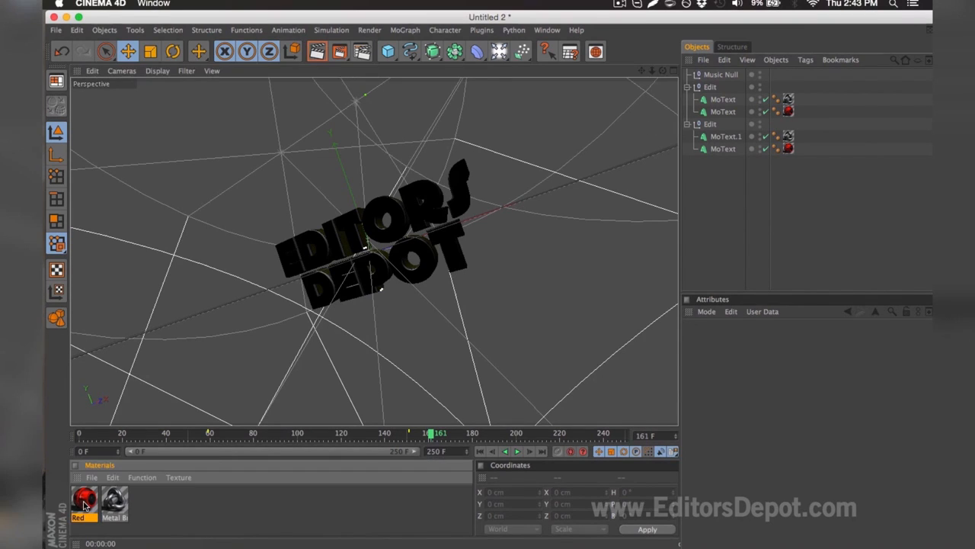
pyautogui.moveTo(528, 125); pyautogui.dragTo(624, 136)
pyautogui.moveTo(564, 138); pyautogui.dragTo(597, 148)
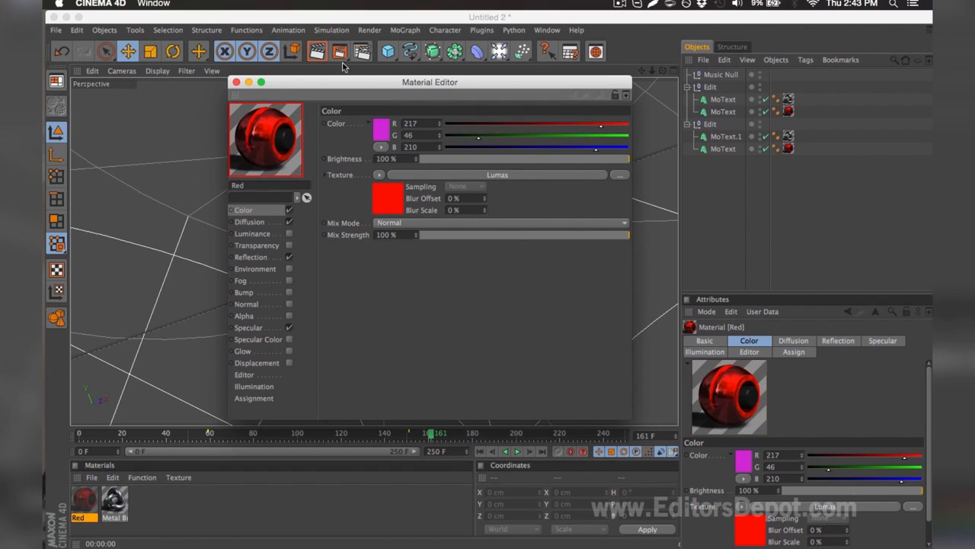
pyautogui.click(236, 81)
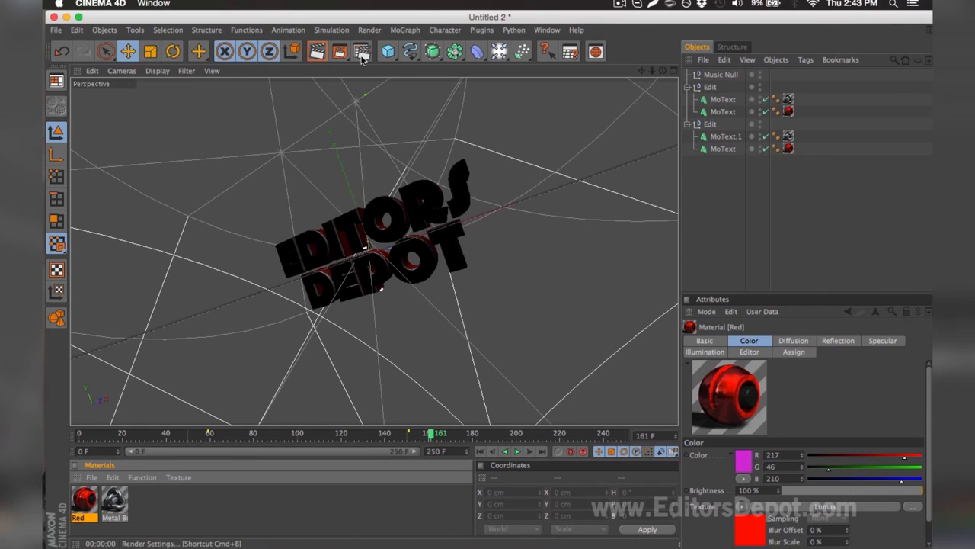
# Set the frame range of the render output to All Frames in the render settings
pyautogui.click(363, 51)
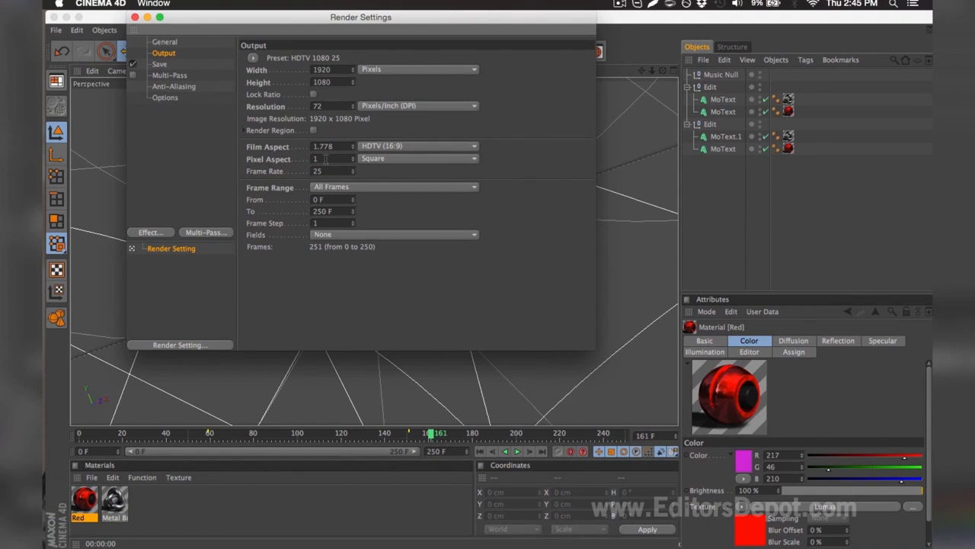
pyautogui.click(327, 187)
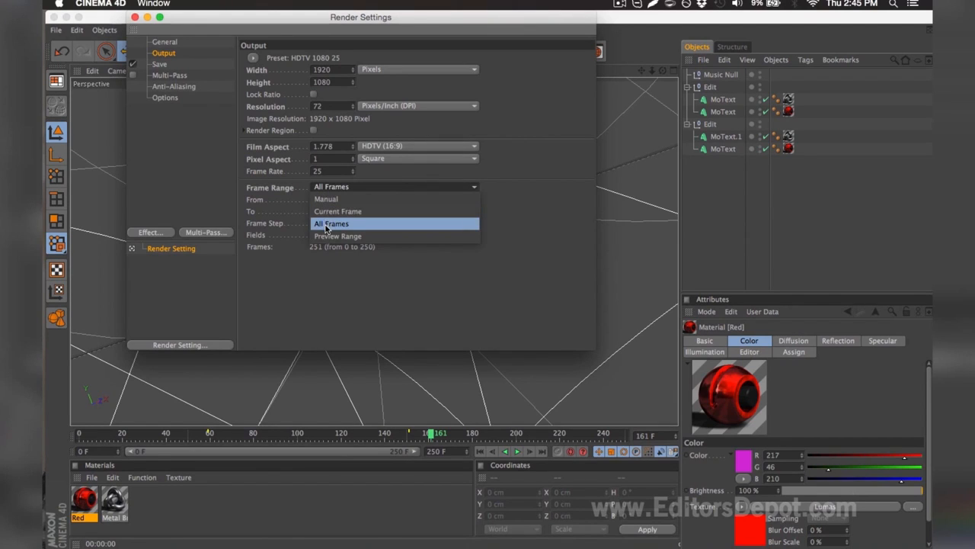
pyautogui.click(329, 223)
# Keep PNG as the render format and save the output as render in the desktop's TEMPLATE RENDER folder
pyautogui.click(193, 64)
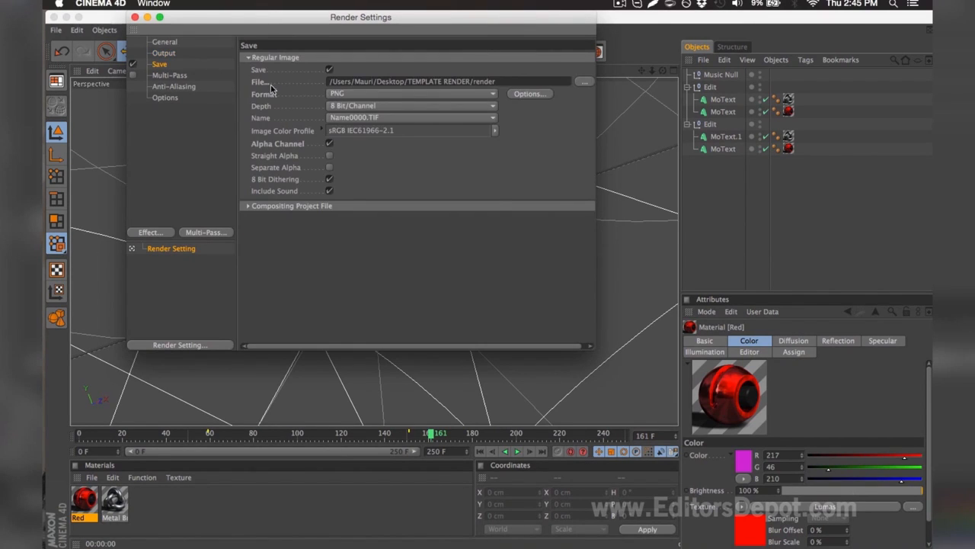
pyautogui.click(336, 94)
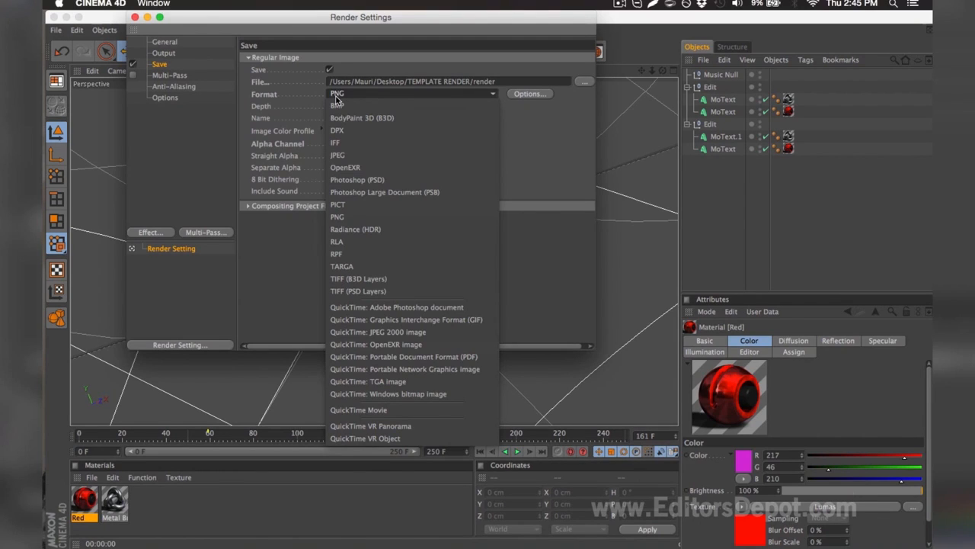
pyautogui.click(336, 95)
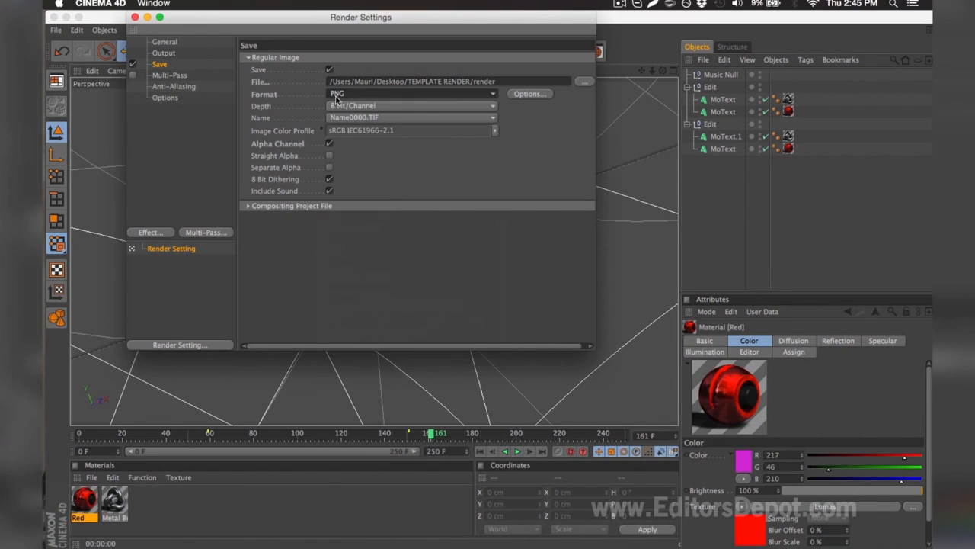
pyautogui.click(583, 81)
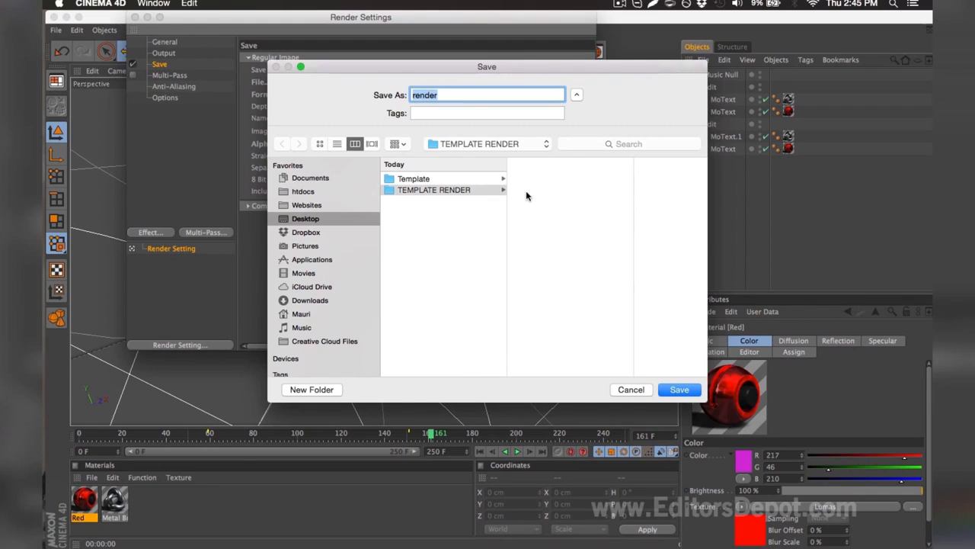
pyautogui.moveTo(445, 95); pyautogui.dragTo(411, 96)
pyautogui.press('Return')
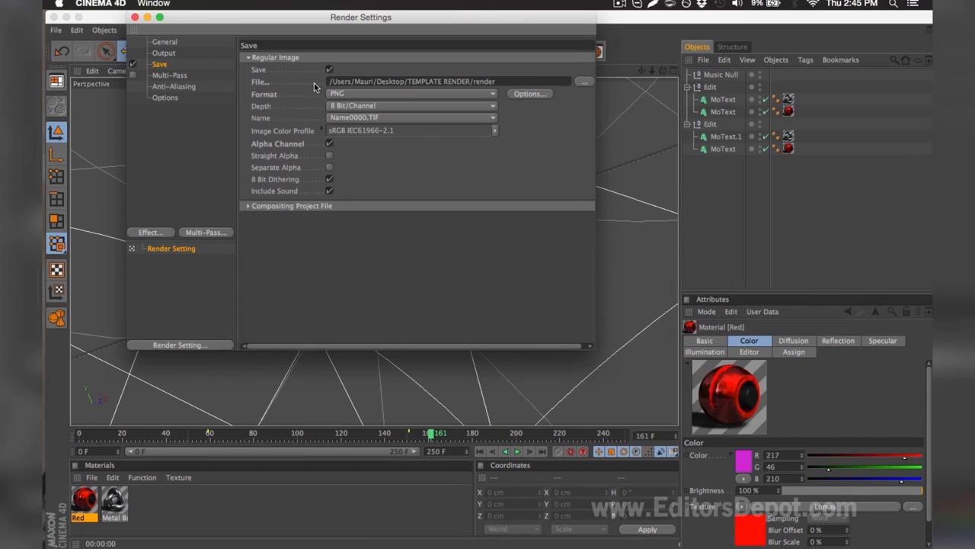
pyautogui.click(135, 17)
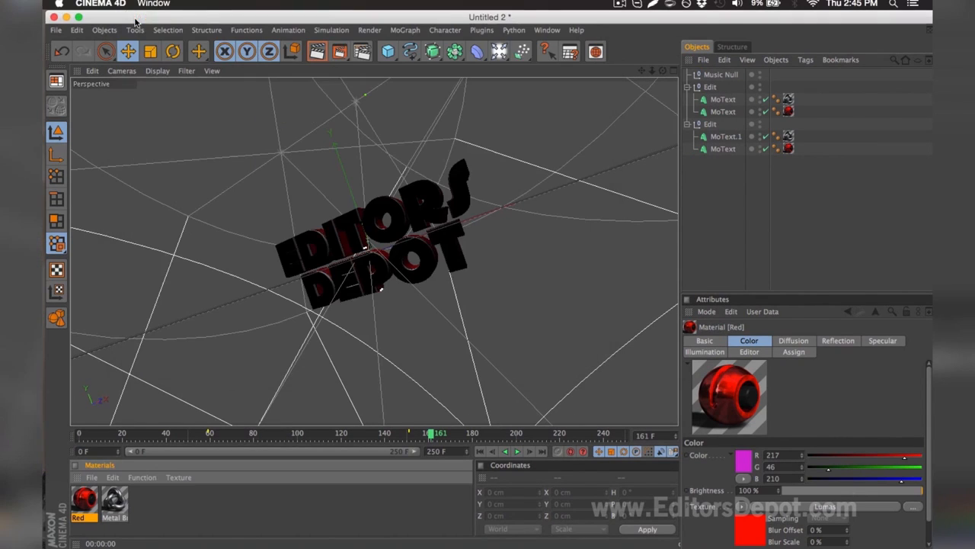
# Start rendering the animation in the Picture Viewer and open Template V8.0.aep in After Effects
pyautogui.click(341, 54)
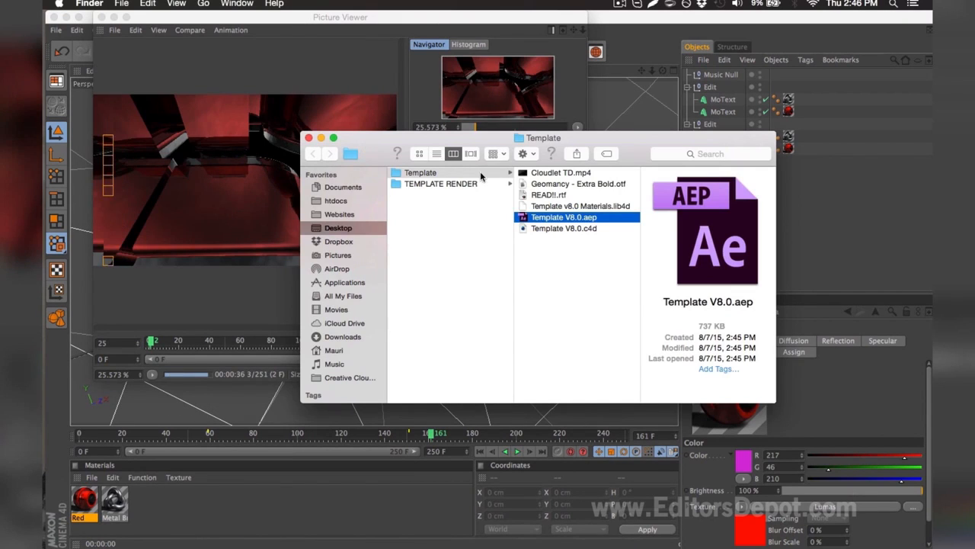
pyautogui.doubleClick(558, 217)
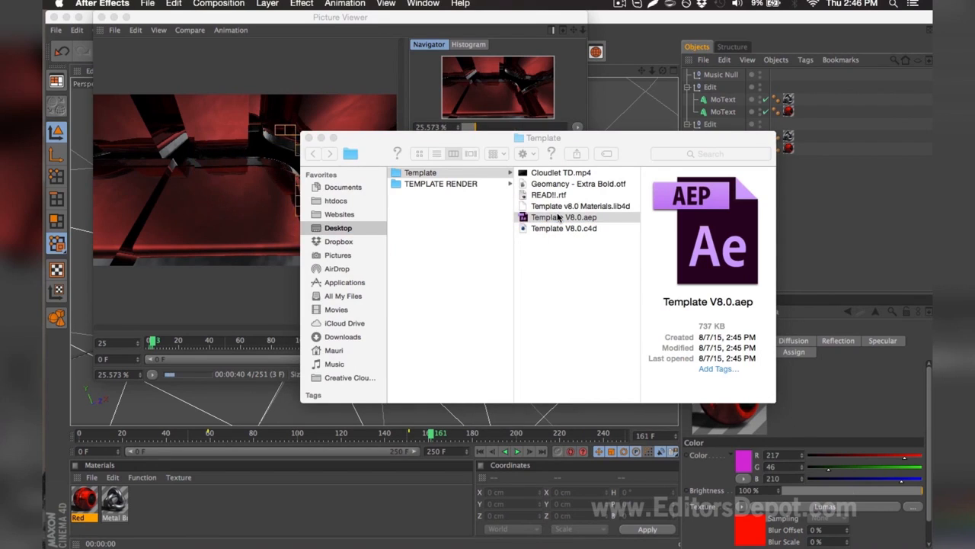
# Let the Template V8.0.aep project finish opening as a converted project
pyautogui.click(603, 303)
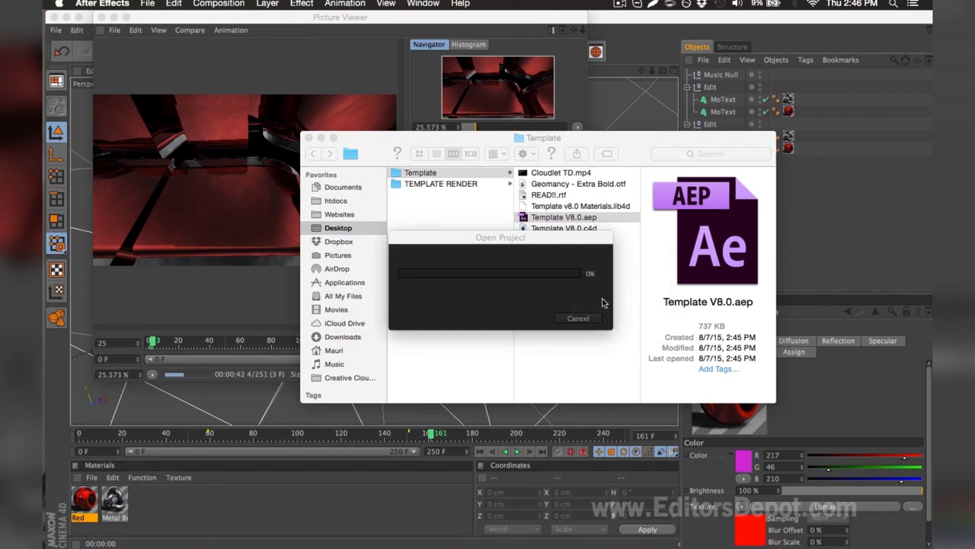
pyautogui.click(609, 301)
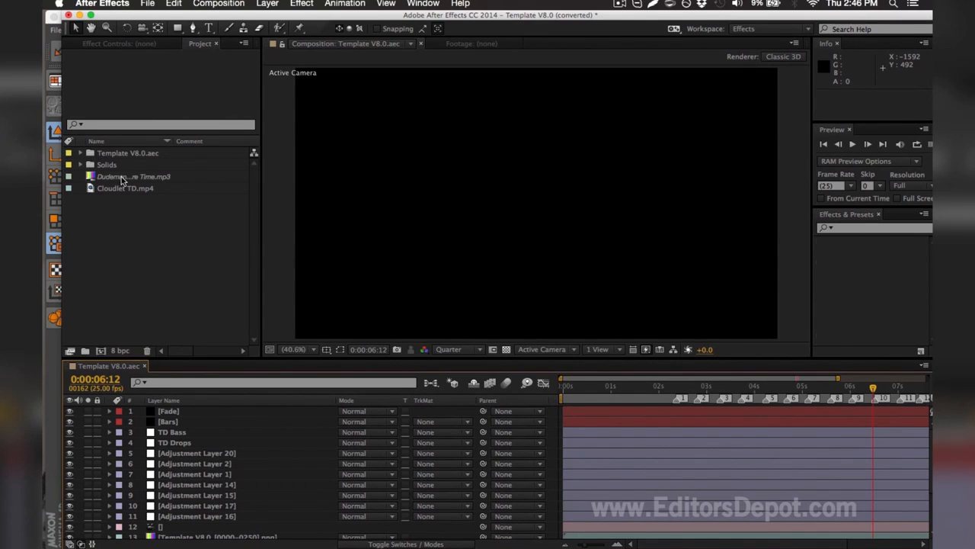
pyautogui.click(118, 177)
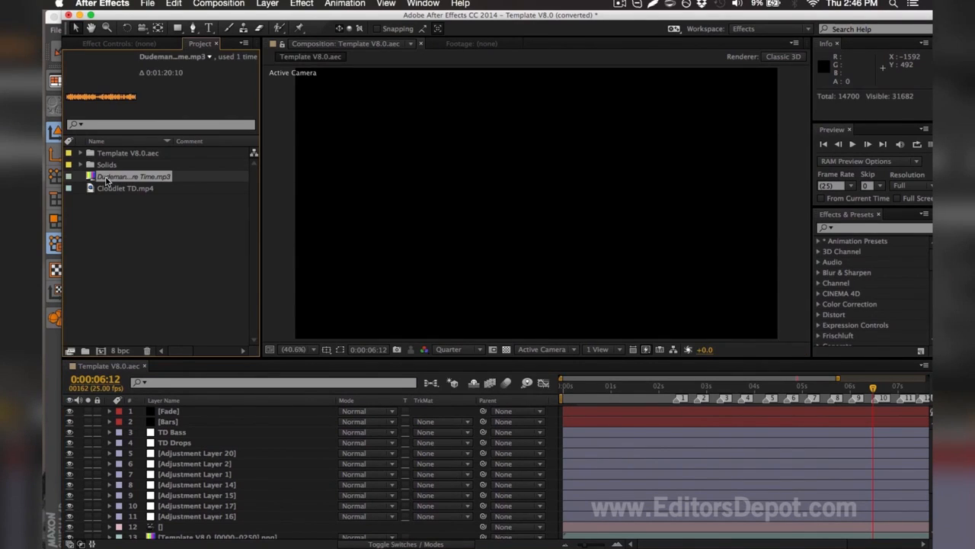
pyautogui.doubleClick(107, 179)
pyautogui.click(282, 147)
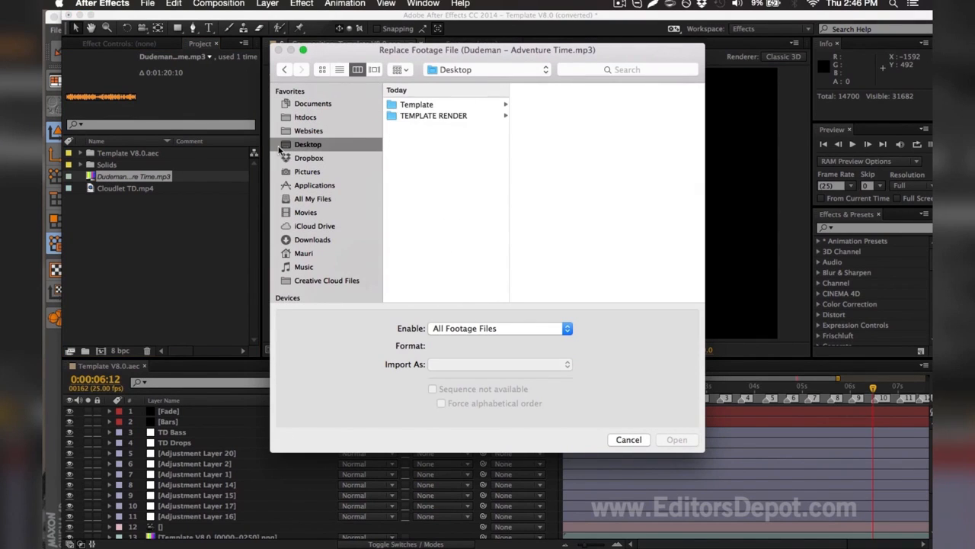
pyautogui.click(397, 106)
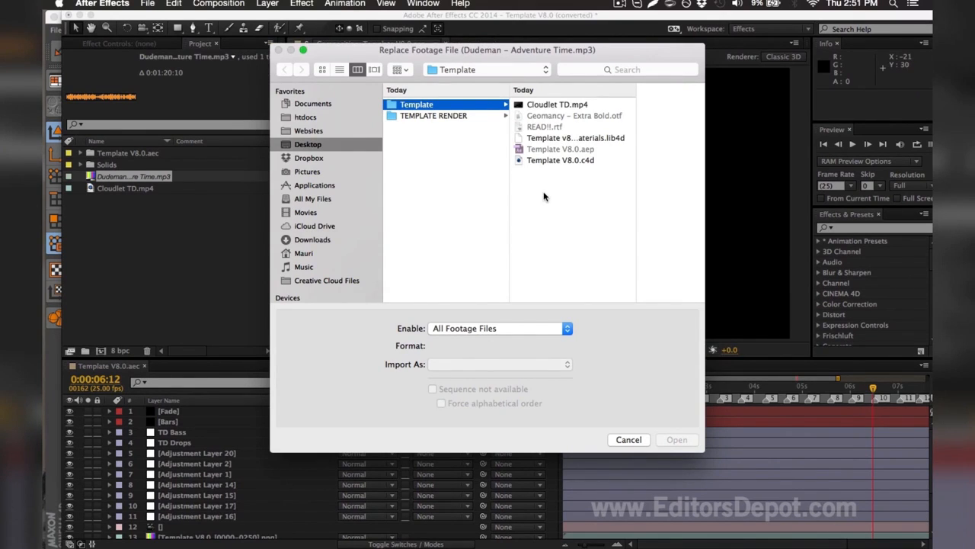
pyautogui.press('Escape')
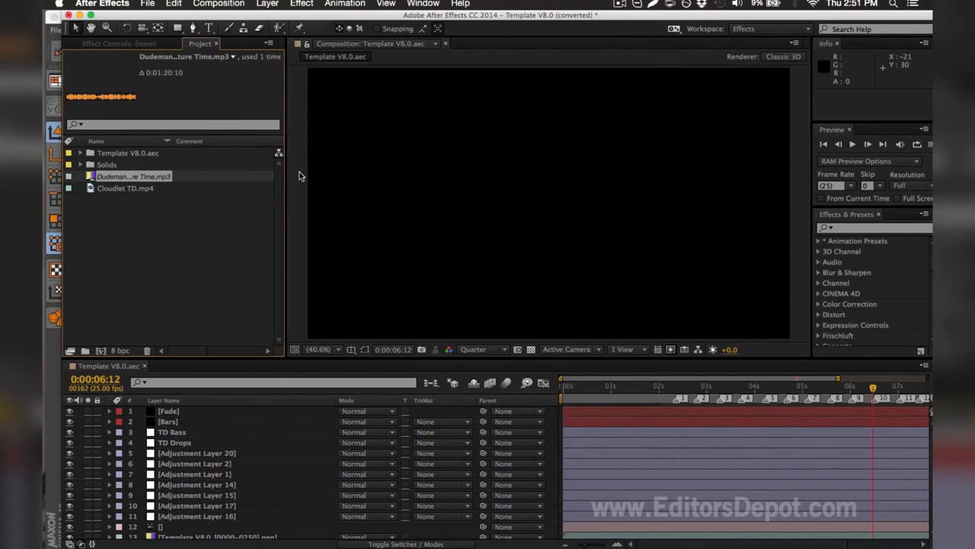
# Read the full file name of the missing Dudeman music footage in the project
pyautogui.rightClick(172, 180)
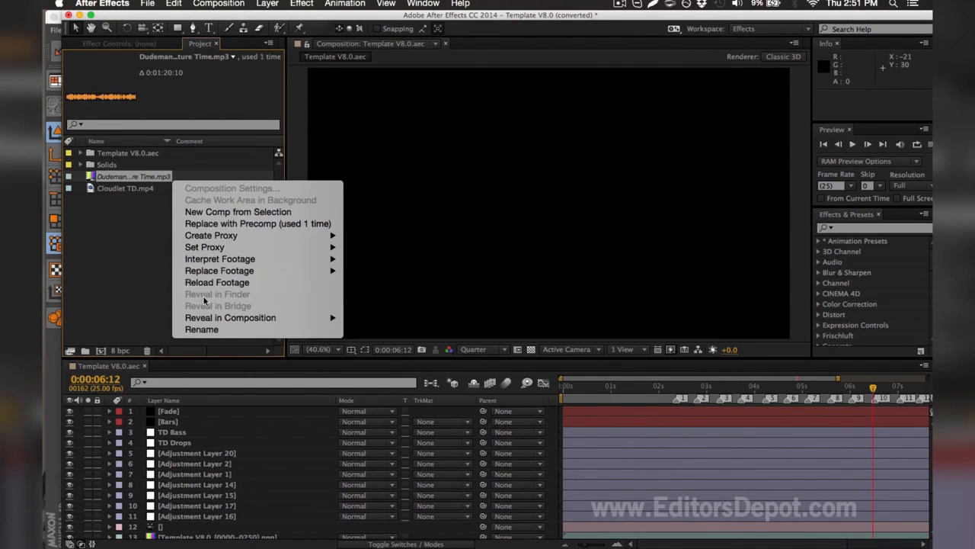
pyautogui.click(211, 324)
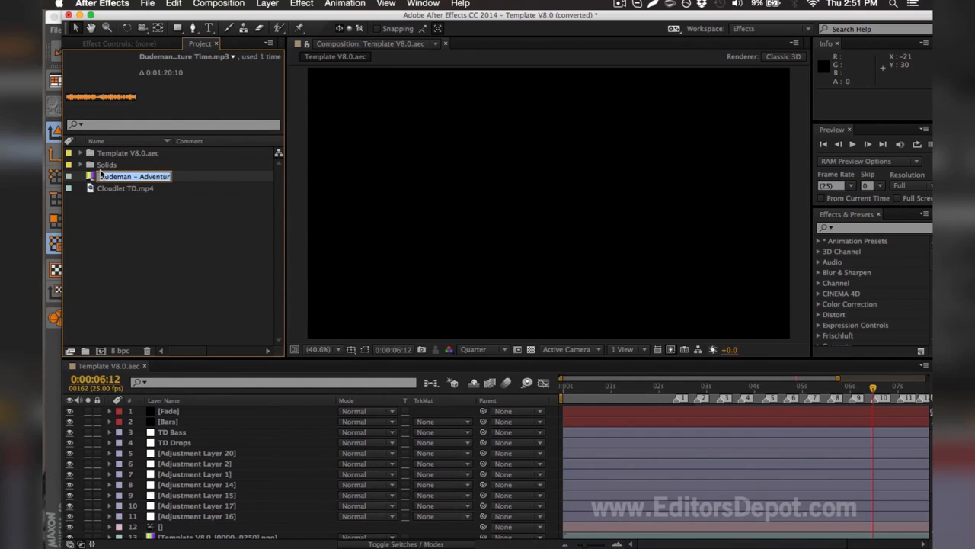
pyautogui.moveTo(108, 177); pyautogui.dragTo(169, 177)
pyautogui.press('Return')
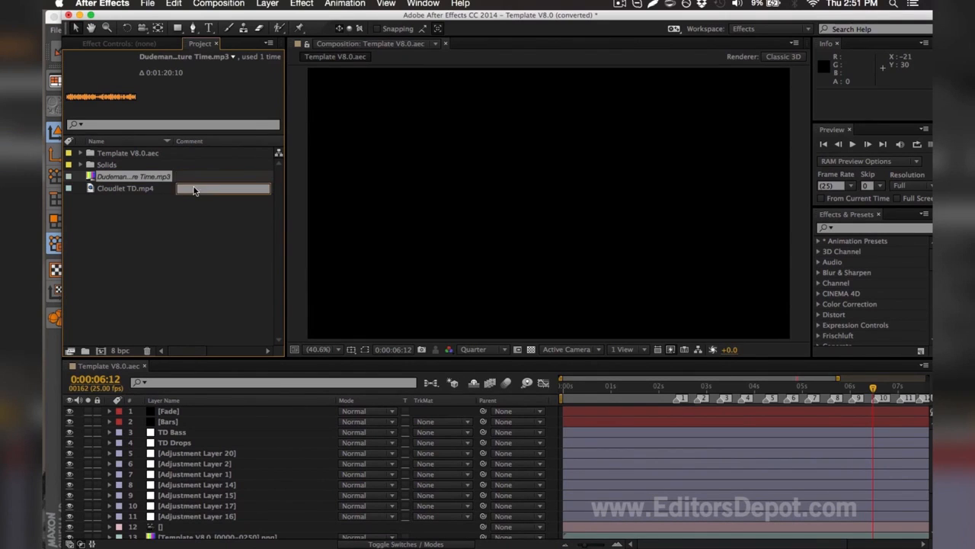
pyautogui.click(196, 222)
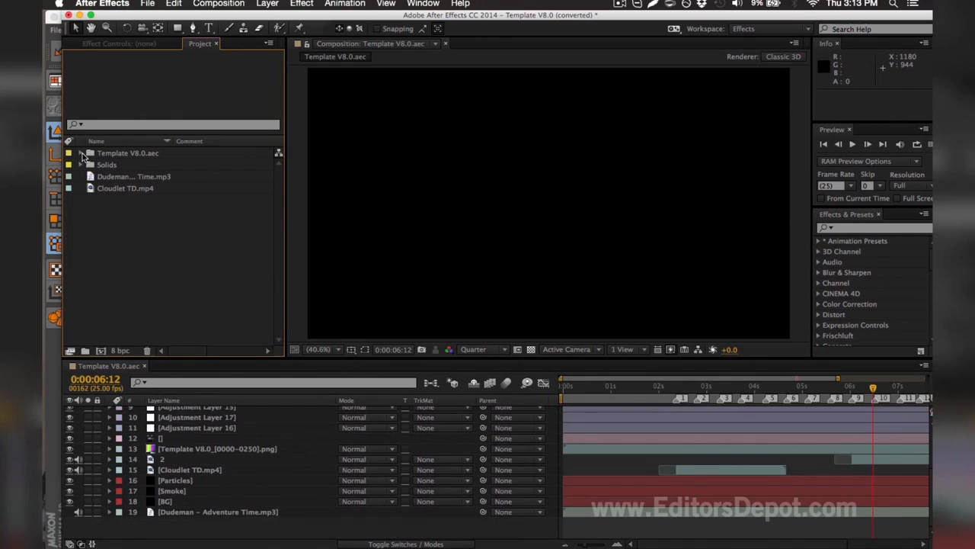
# Replace the missing Template V8.0_[0000-0250].png footage with render0000.png to render0250.png from the TEMPLATE RENDER folder, imported as a PNG sequence
pyautogui.click(107, 177)
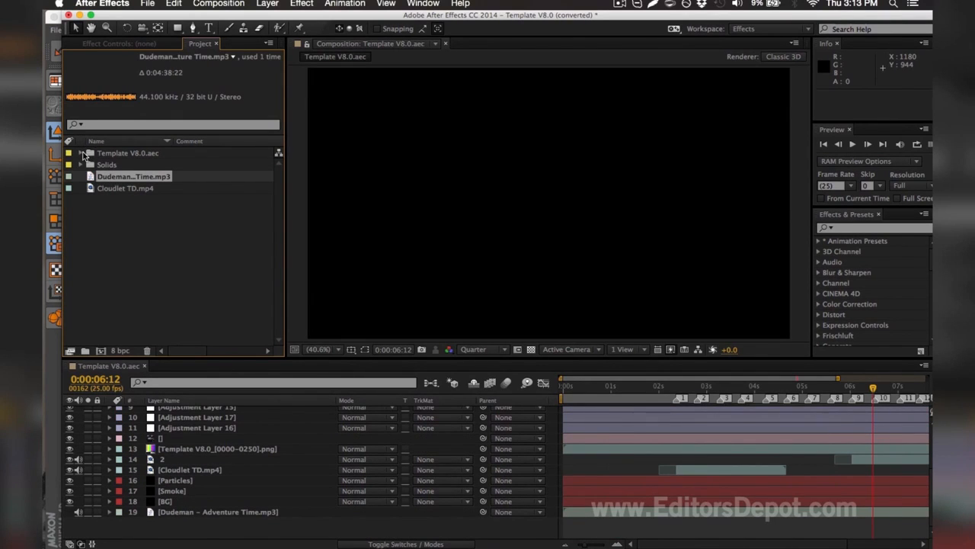
pyautogui.click(81, 153)
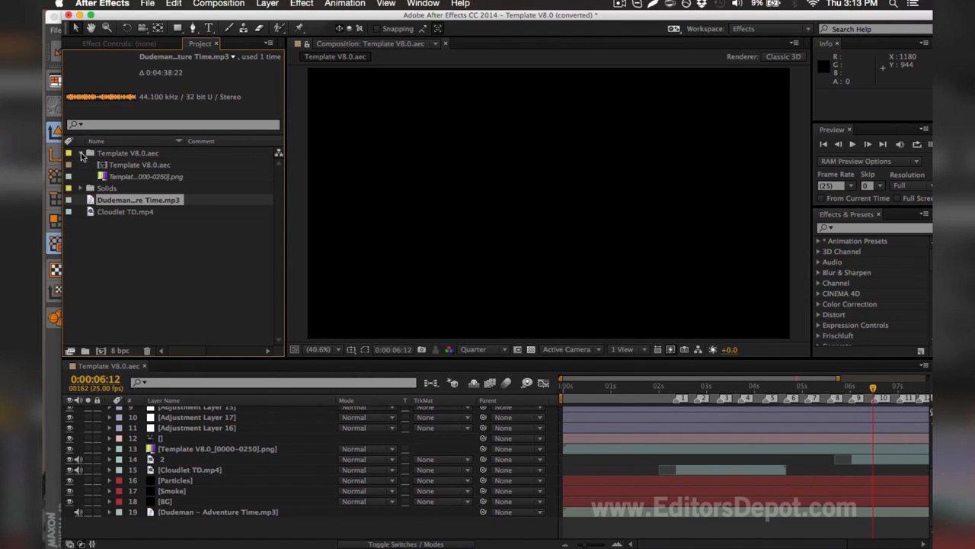
pyautogui.click(116, 177)
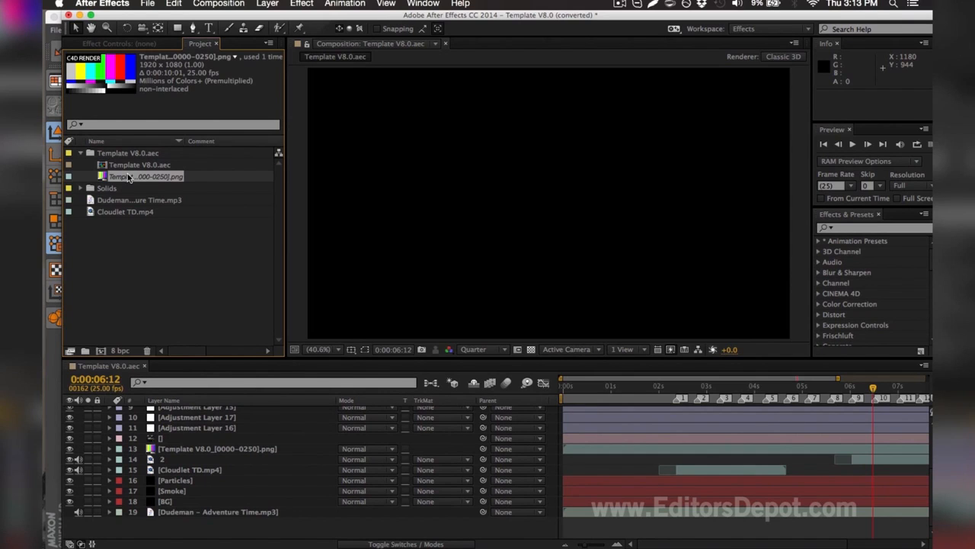
pyautogui.press('super+h')
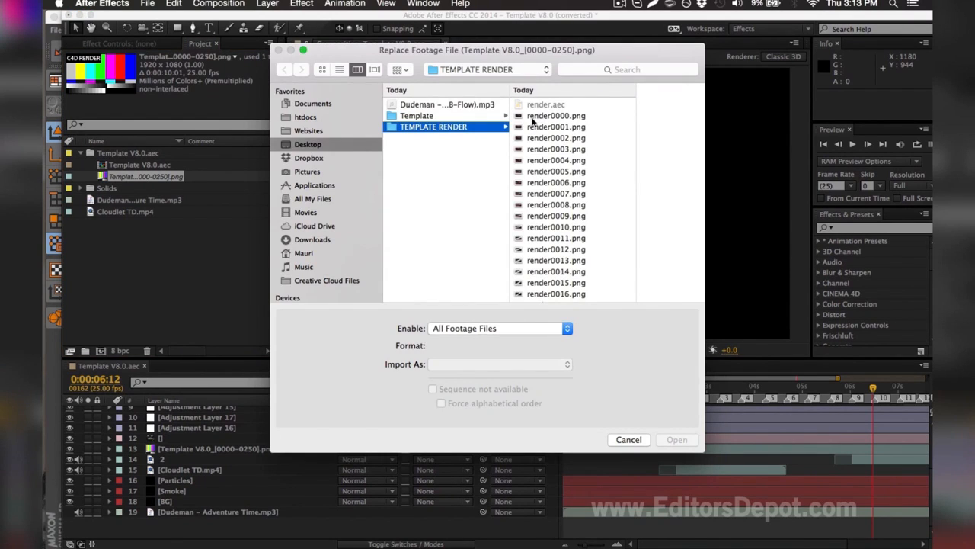
pyautogui.click(553, 115)
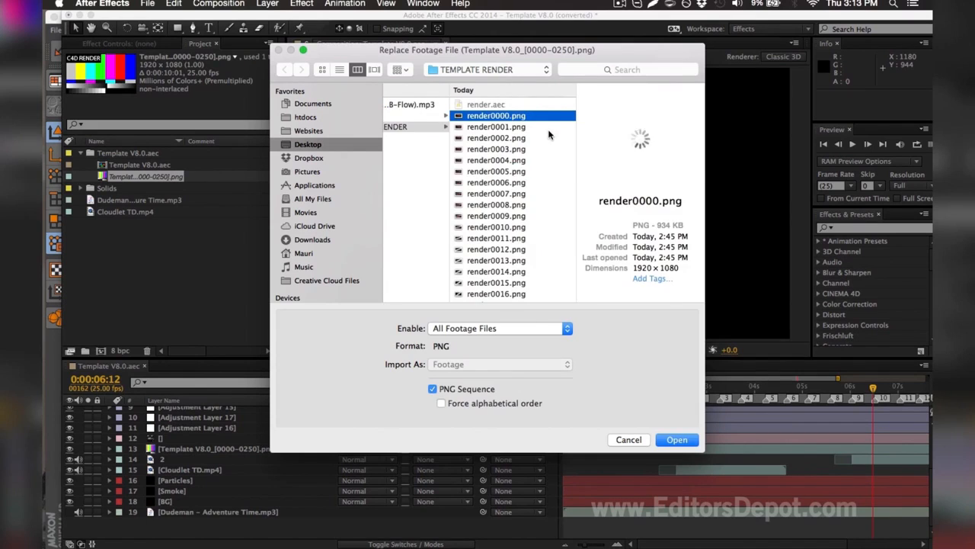
pyautogui.scroll(-3, 560, 114)
pyautogui.moveTo(572, 107); pyautogui.dragTo(573, 341)
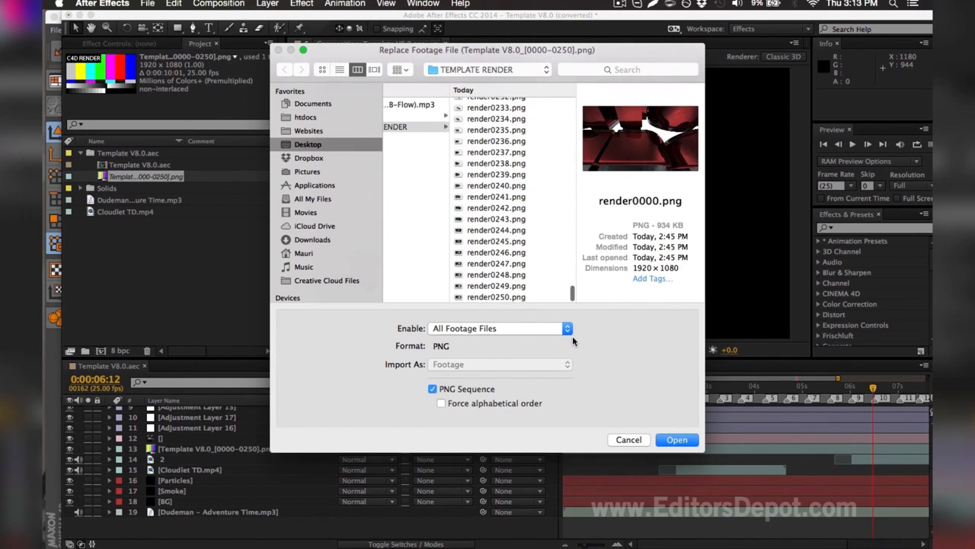
pyautogui.keyDown('shift'); pyautogui.click(503, 296); pyautogui.keyUp('shift')
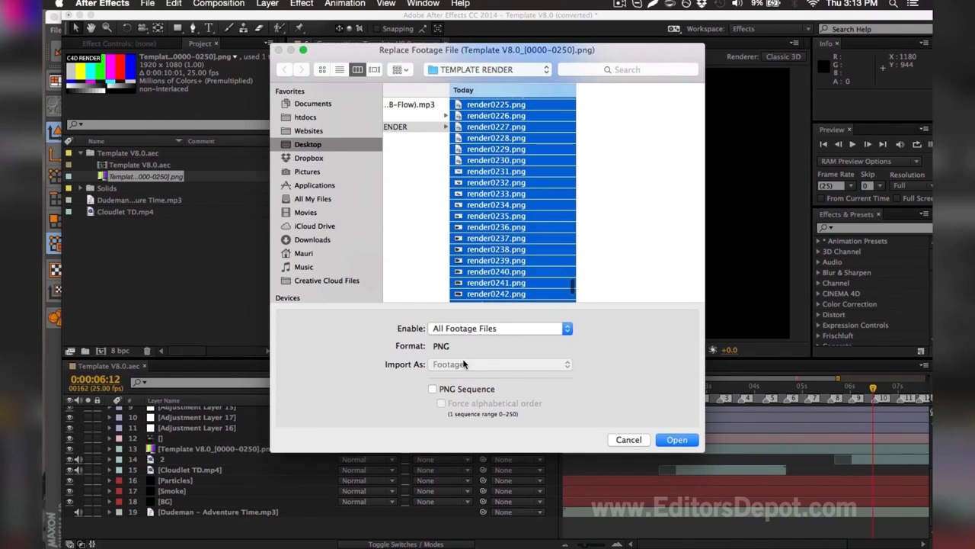
pyautogui.click(461, 390)
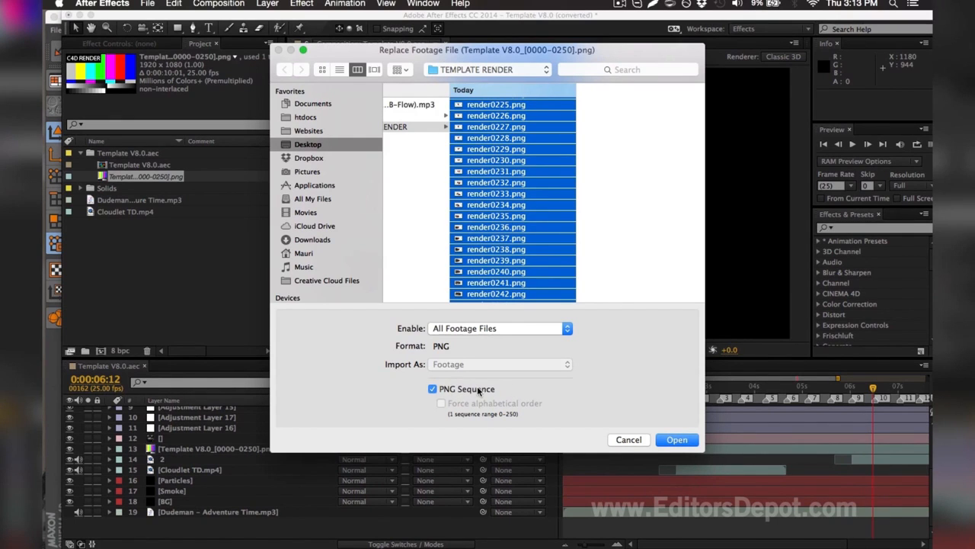
pyautogui.click(683, 441)
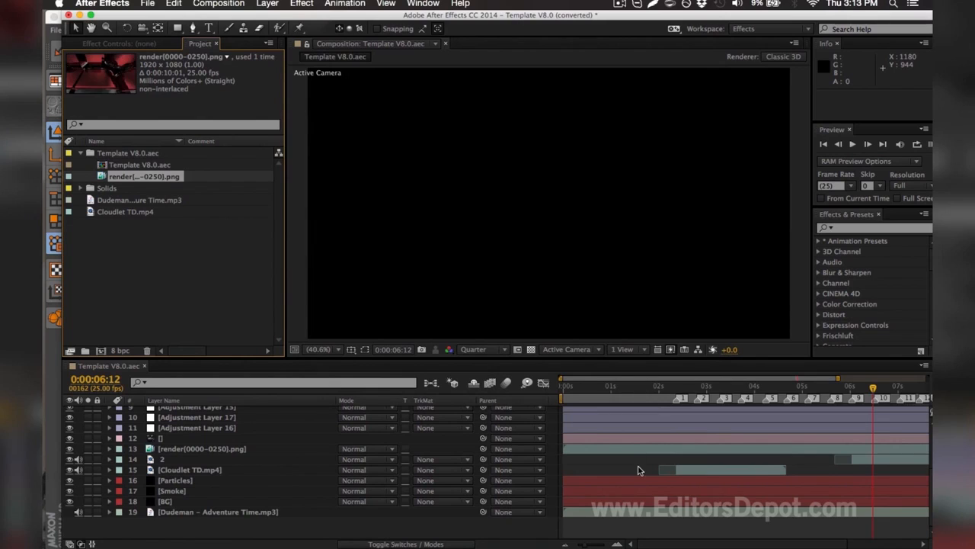
# Go to 0:00:02:04 in the composition and hide all the layers from Adjustment Layer 20 down to Adjustment Layer 16
pyautogui.scroll(5, 639, 468)
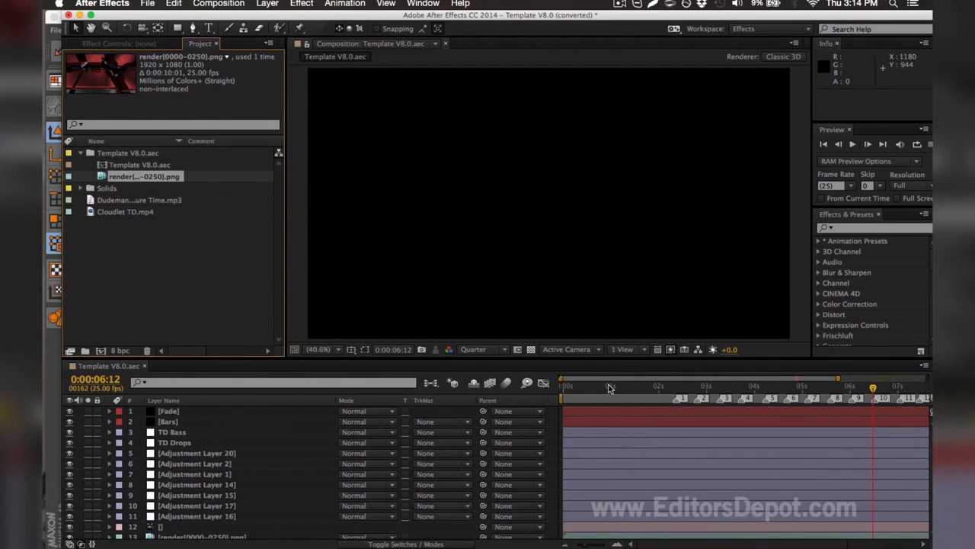
pyautogui.click(619, 386)
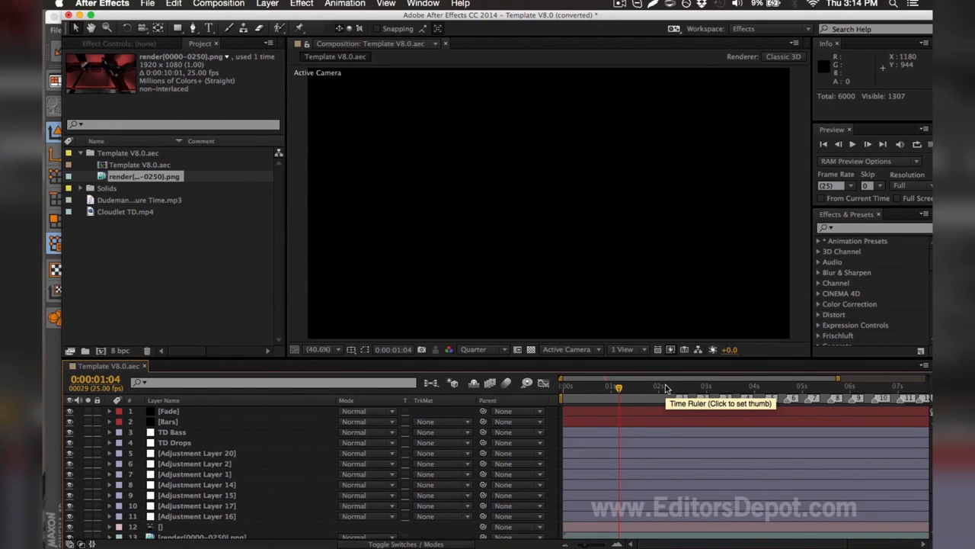
pyautogui.click(665, 386)
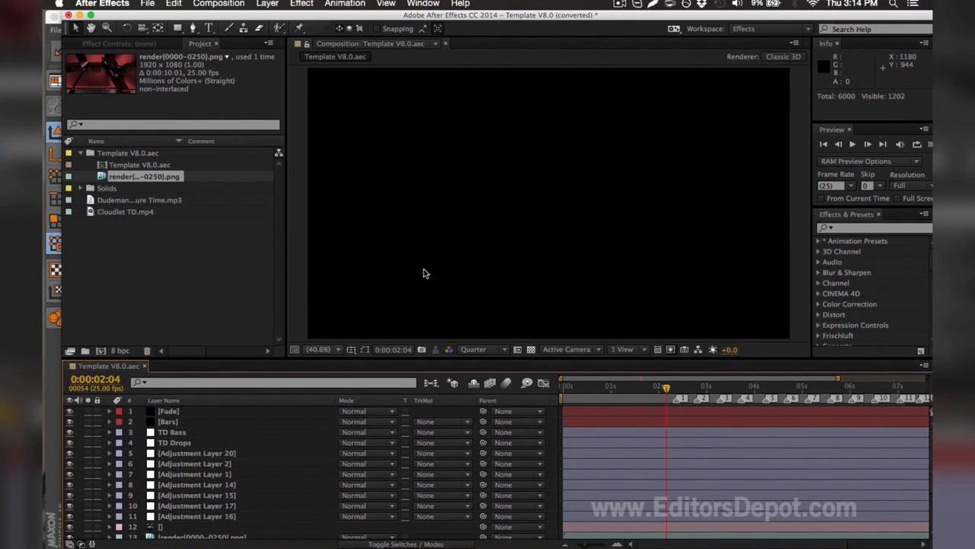
pyautogui.click(172, 433)
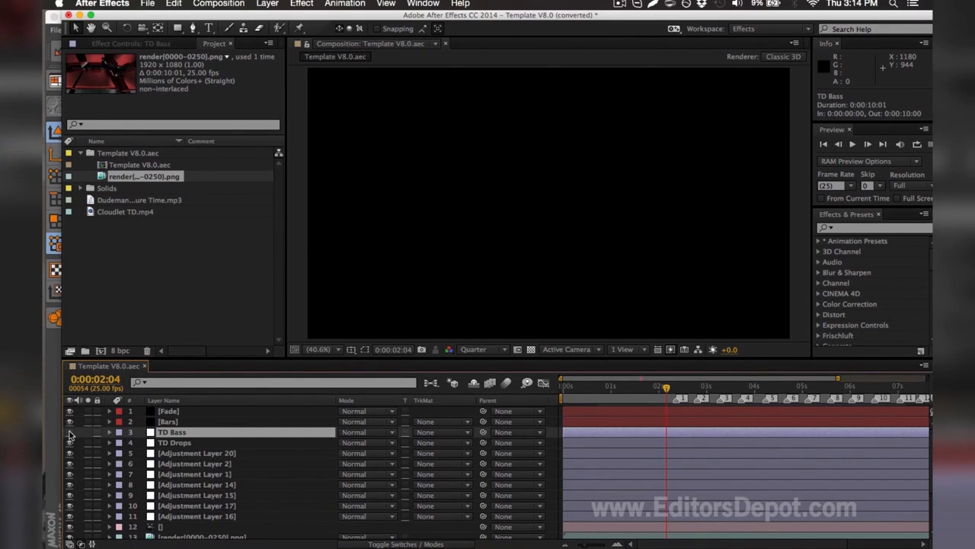
pyautogui.click(183, 516)
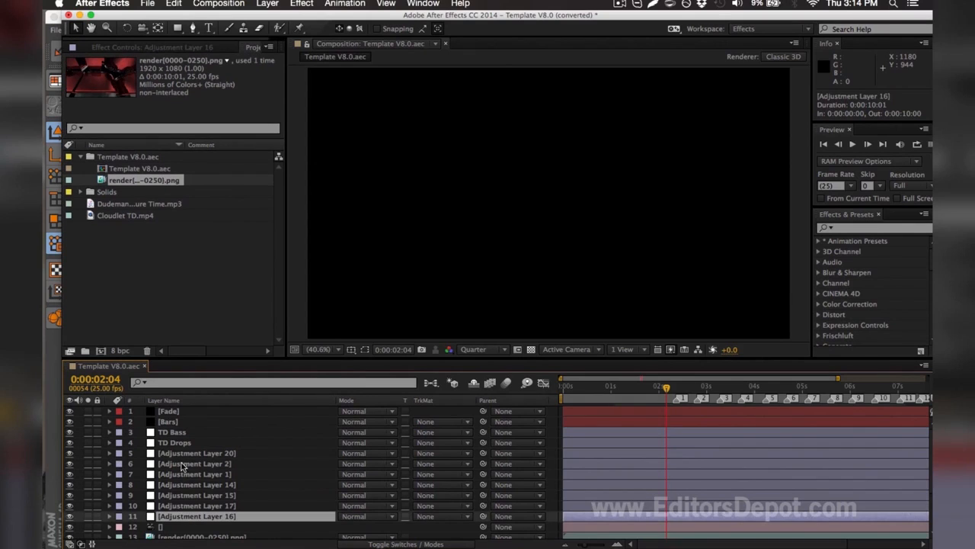
pyautogui.keyDown('shift'); pyautogui.click(177, 454); pyautogui.keyUp('shift')
pyautogui.click(69, 454)
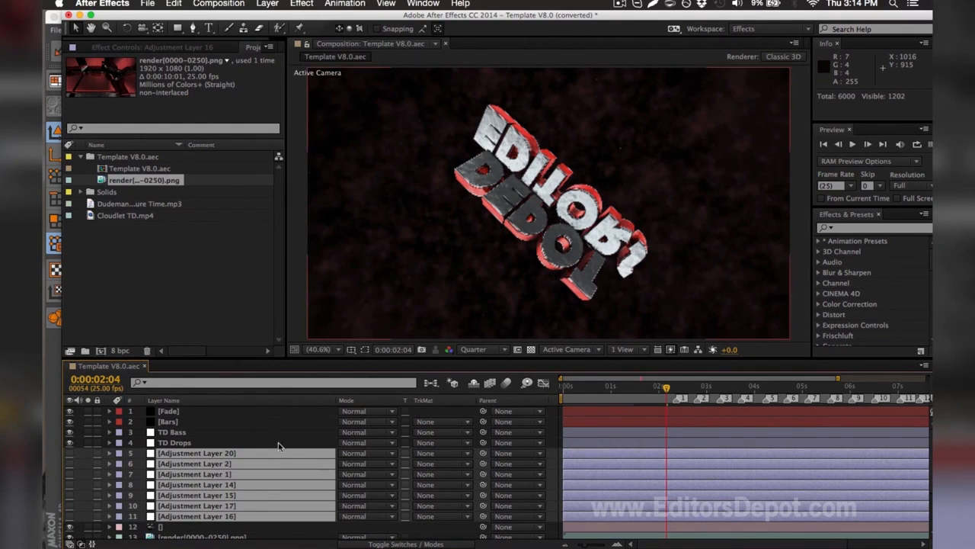
# Turn the visibility of the adjustment layers back on one by one, keeping only Adjustment Layer 17 hidden
pyautogui.click(79, 528)
pyautogui.click(69, 517)
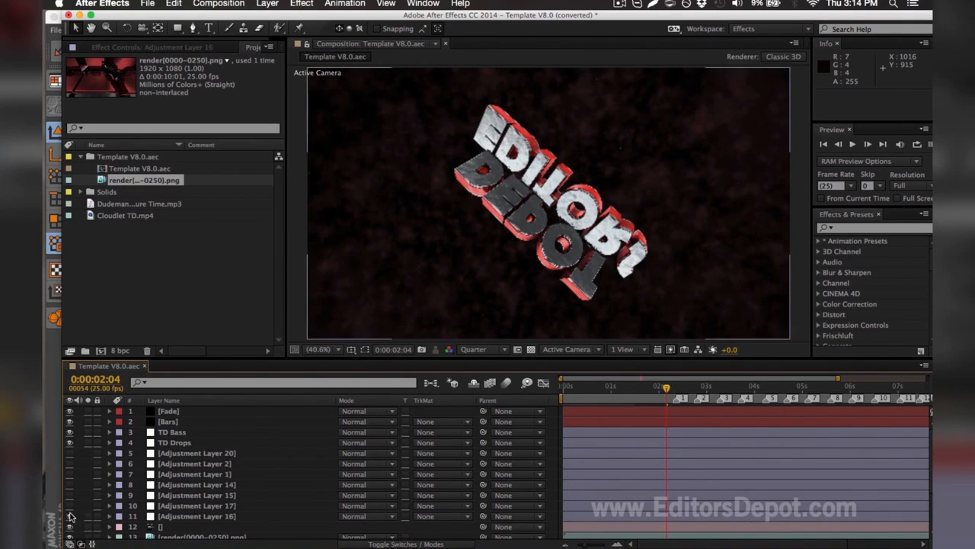
pyautogui.click(69, 495)
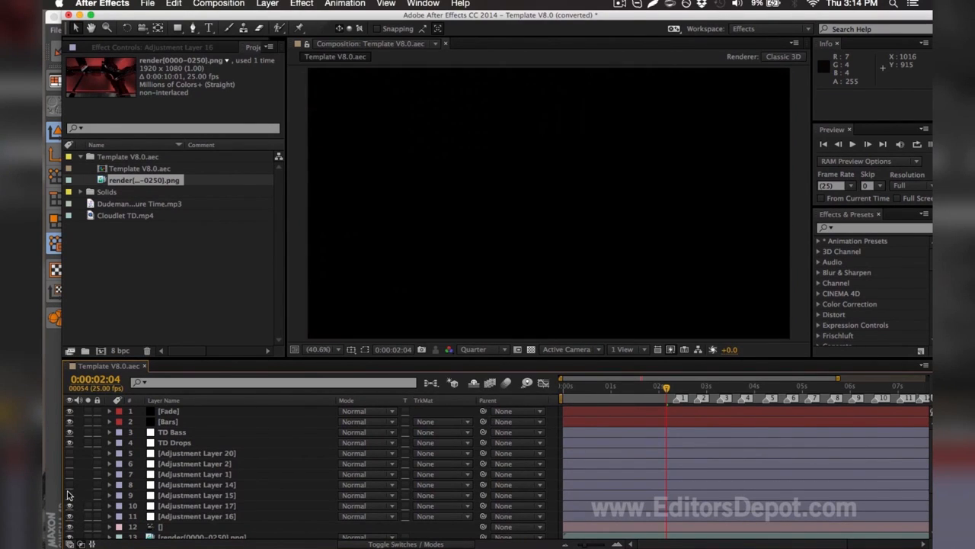
pyautogui.click(69, 505)
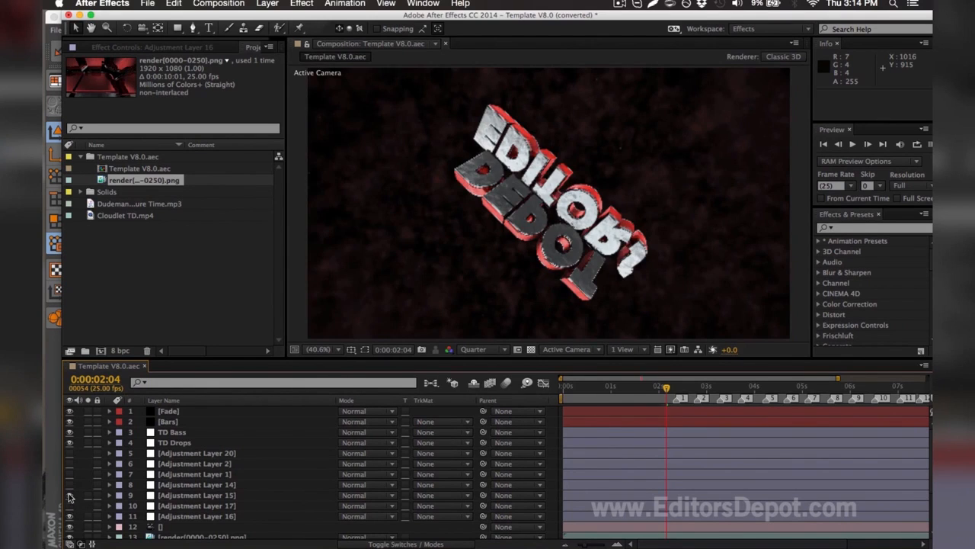
pyautogui.click(69, 484)
pyautogui.click(69, 474)
pyautogui.click(70, 463)
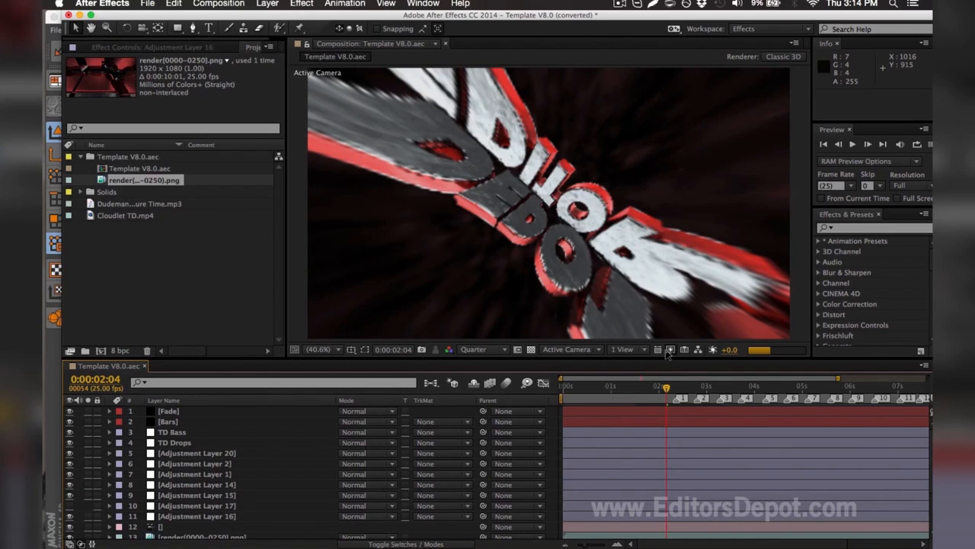
# Select Adjustment Layer 17 and preview the composition at 0:00:03:08
pyautogui.moveTo(685, 380)
pyautogui.mouseDown()
pyautogui.moveTo(745, 381)
pyautogui.moveTo(697, 380)
pyautogui.mouseUp()
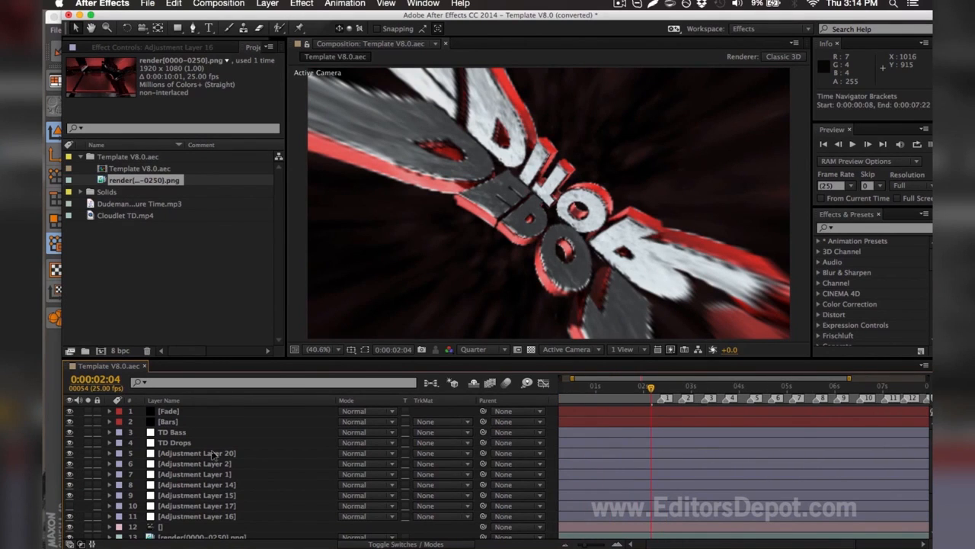
pyautogui.click(188, 506)
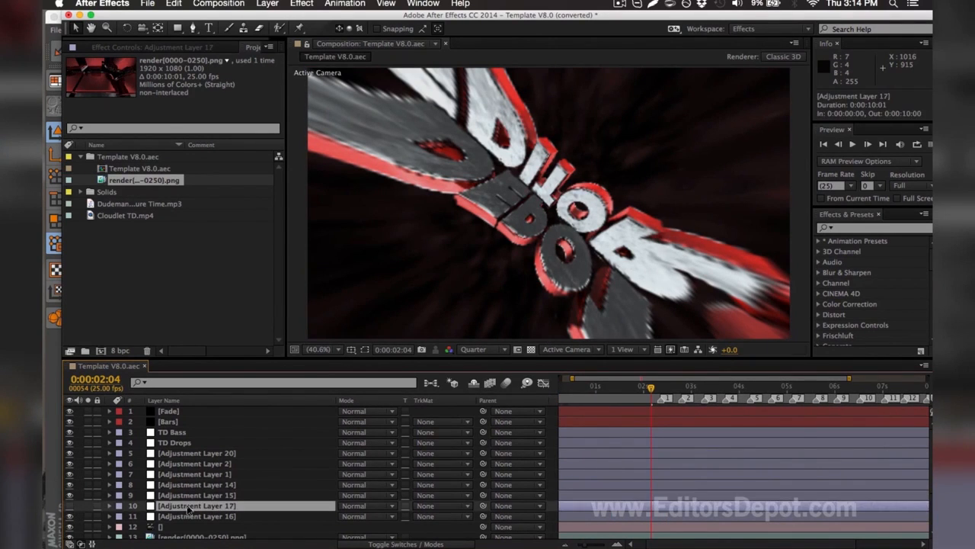
pyautogui.click(706, 386)
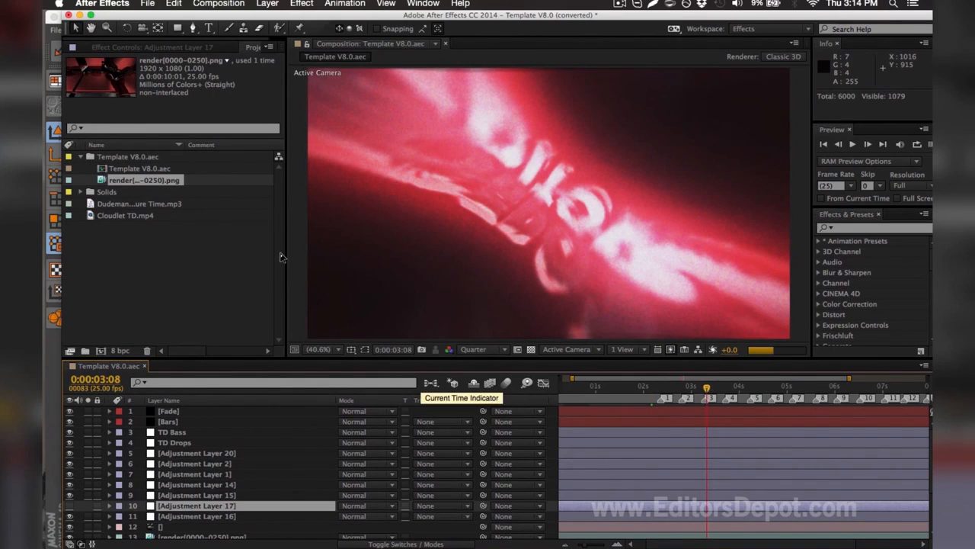
# Add the composition to the Adobe Media Encoder queue
pyautogui.click(218, 4)
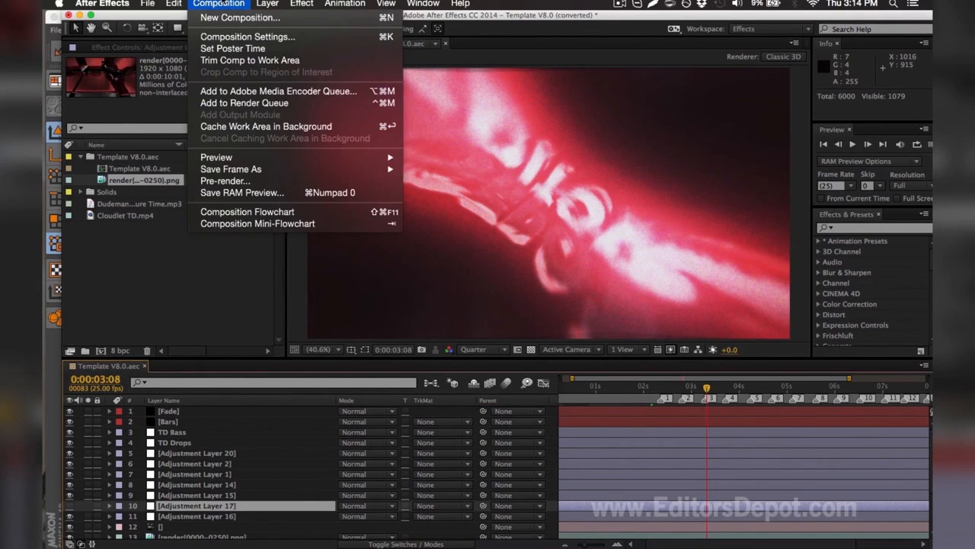
pyautogui.click(240, 92)
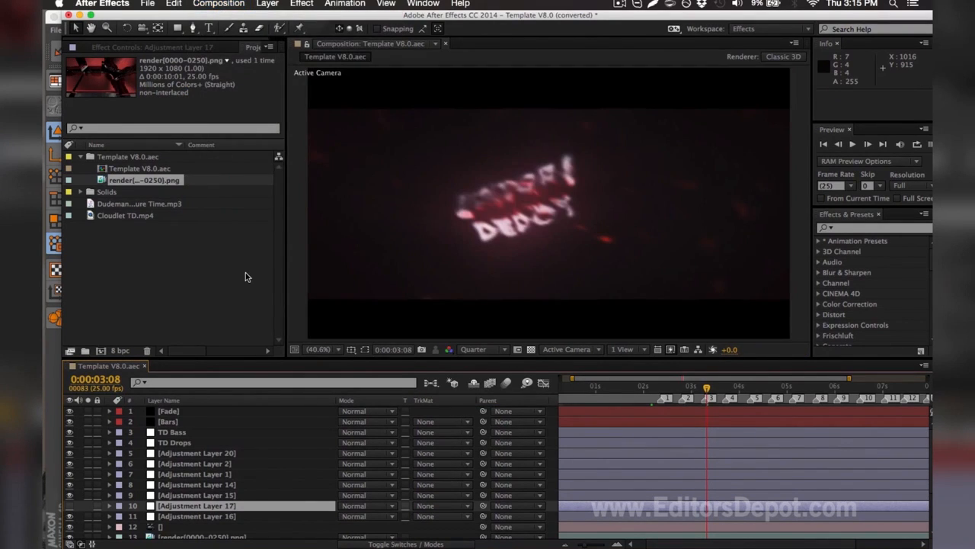